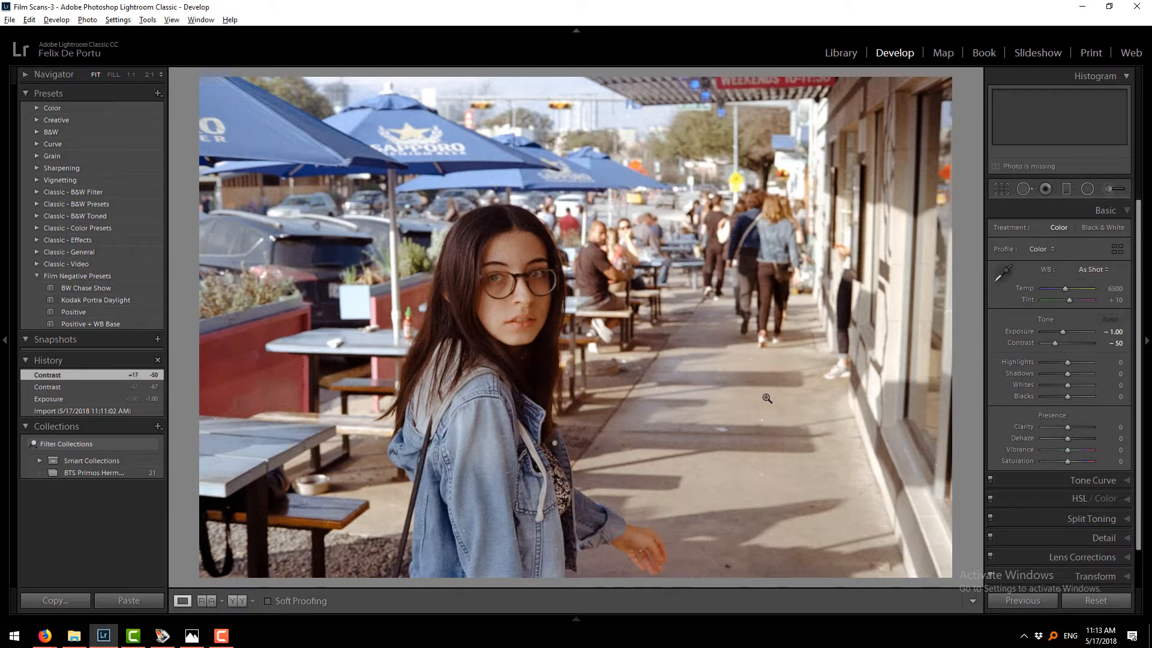
# Switch to VueScan, set the input source to File and load raw scan south congress.dng from the tutorial 2 folder.
pyautogui.click(163, 635)
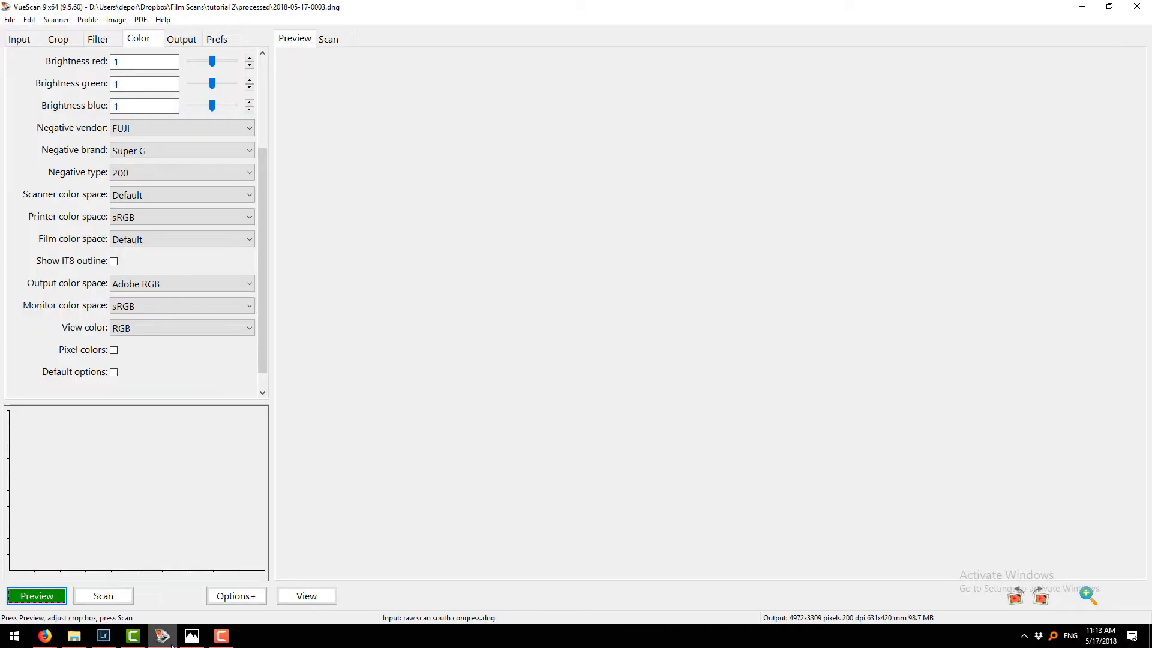
pyautogui.click(19, 39)
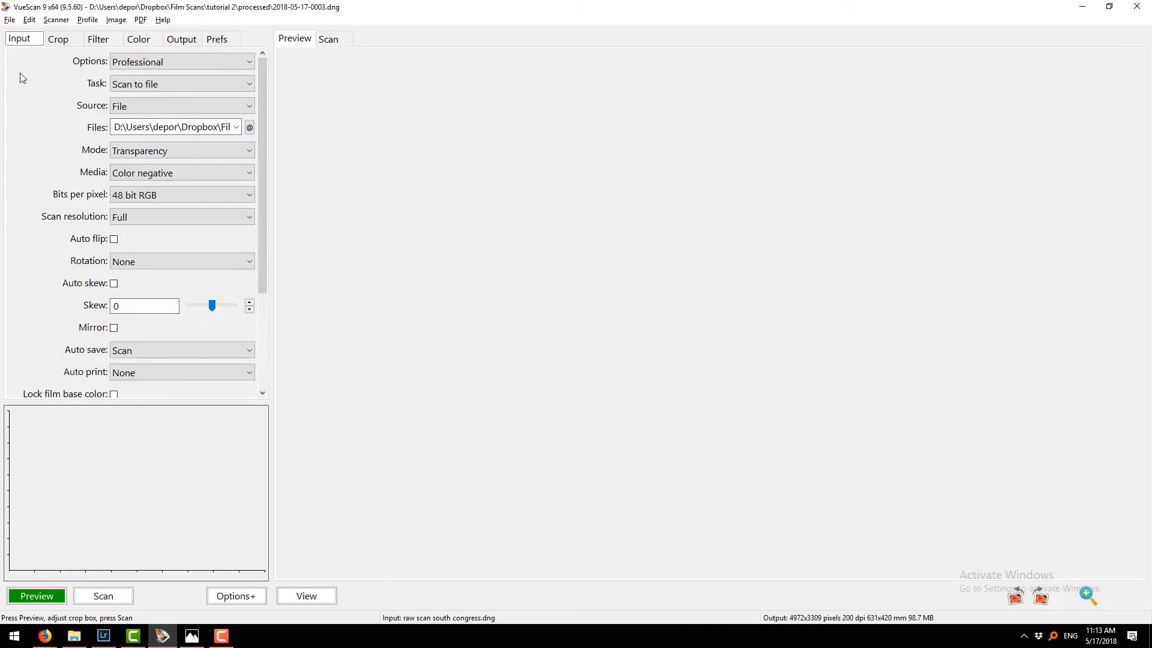
pyautogui.click(120, 108)
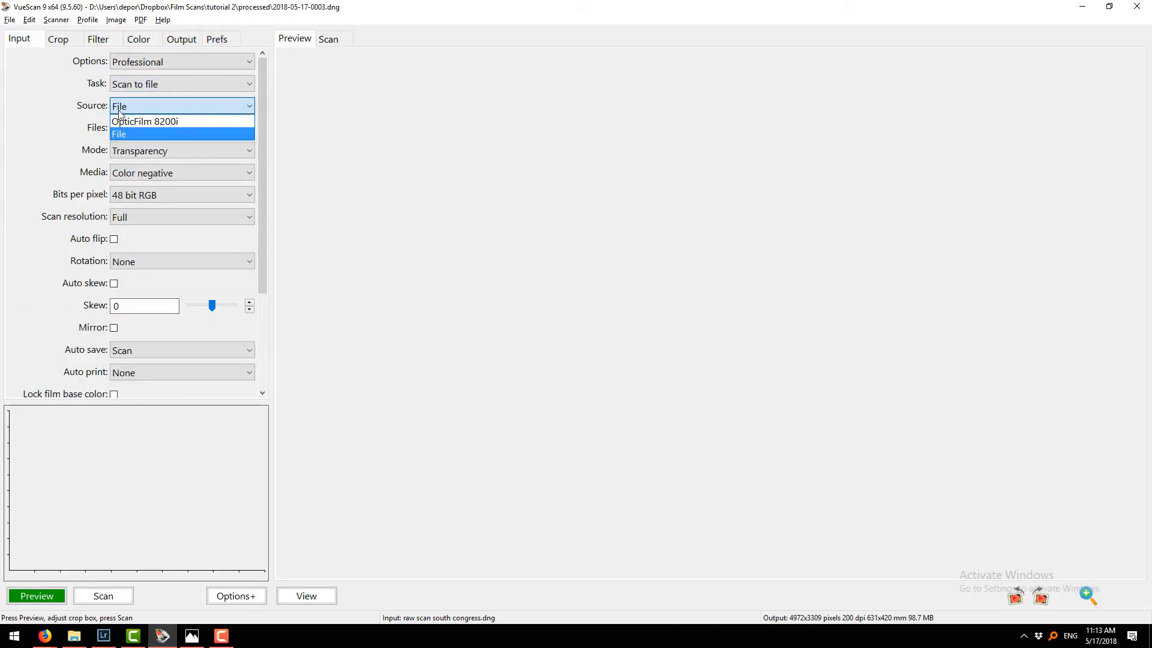
pyautogui.click(148, 134)
pyautogui.click(250, 128)
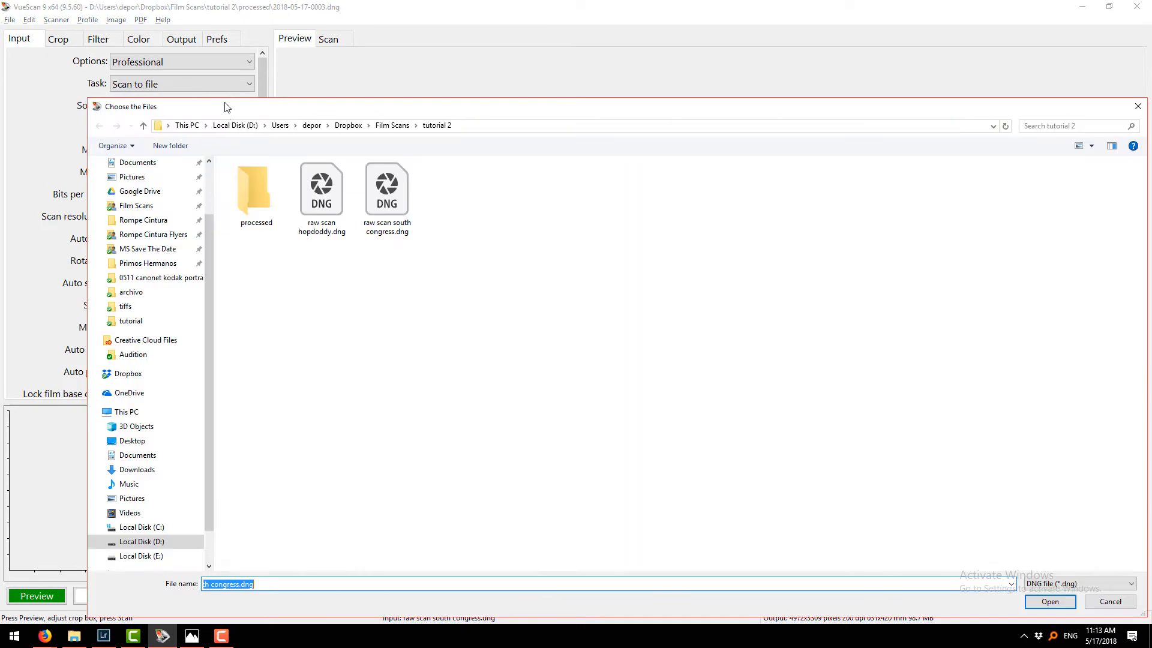
pyautogui.moveTo(428, 114); pyautogui.dragTo(428, 91)
pyautogui.click(387, 204)
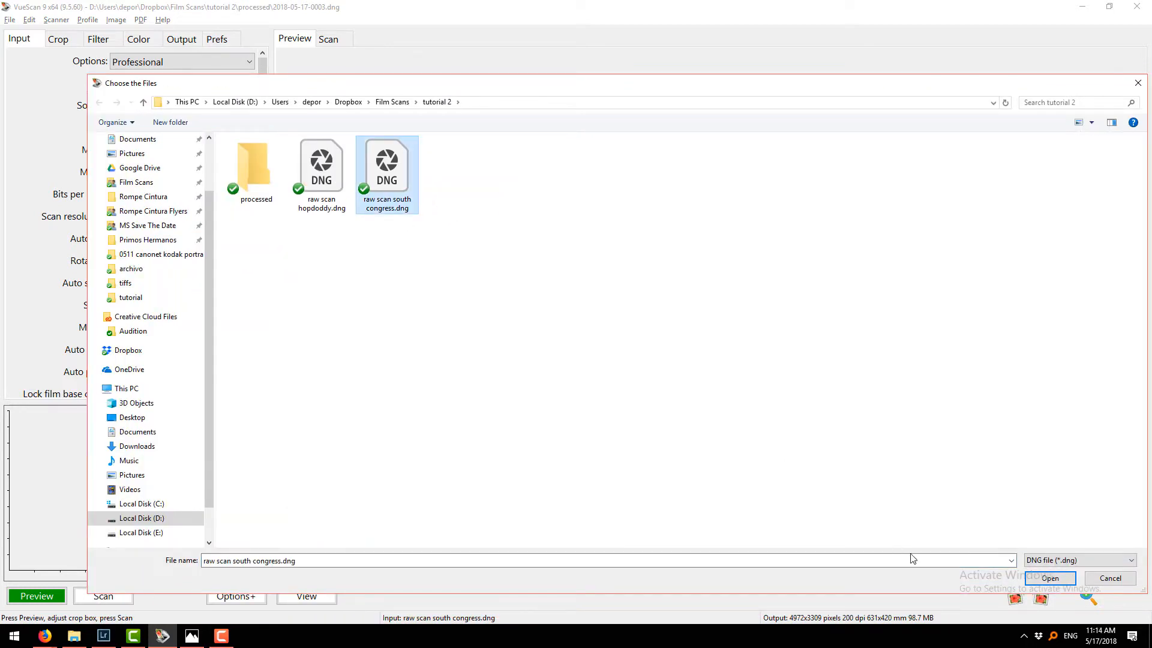
pyautogui.click(1050, 579)
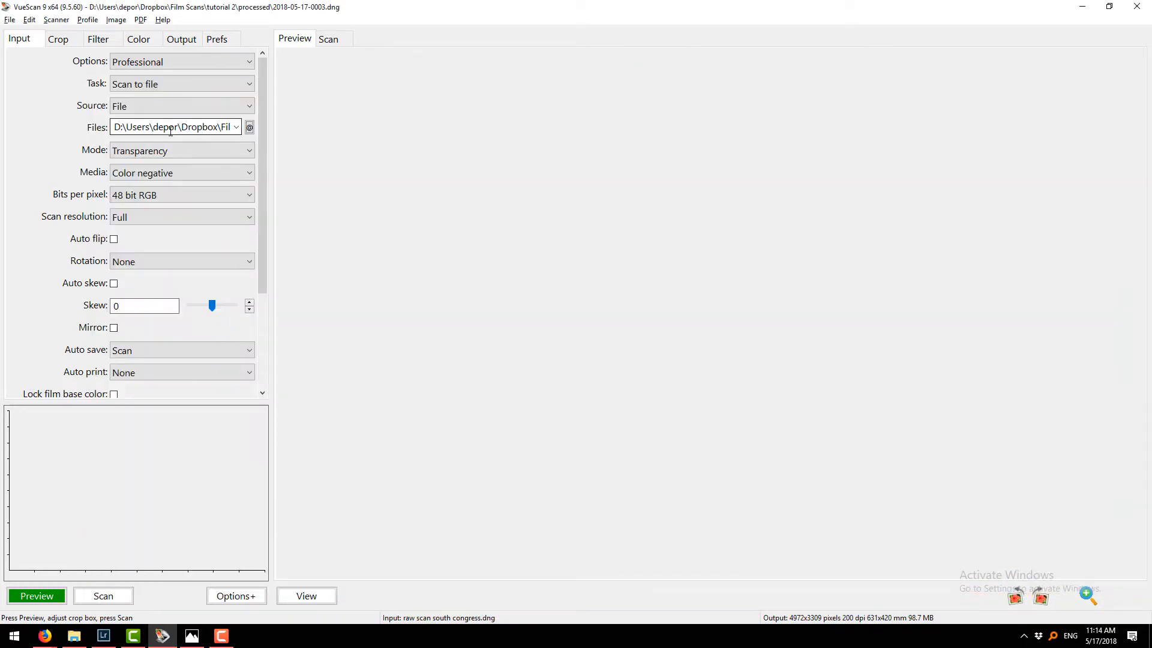
# Set the scan input to Transparency mode, Color negative media, 48 bit RGB and Full scan resolution.
pyautogui.click(166, 150)
pyautogui.click(166, 150)
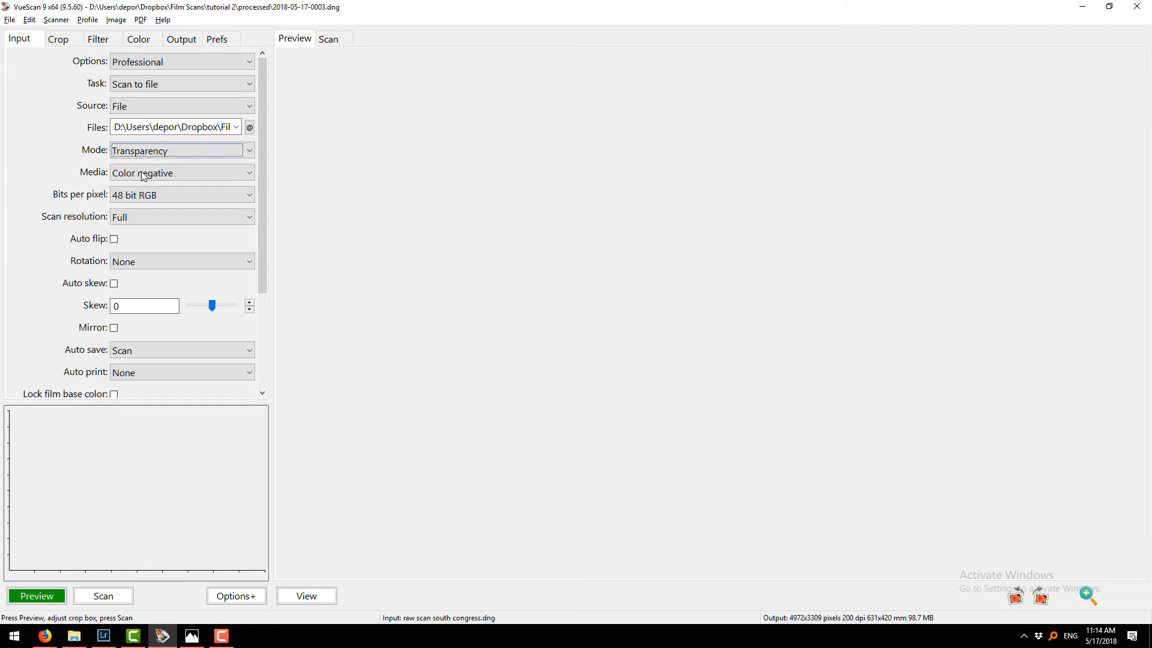
pyautogui.click(146, 173)
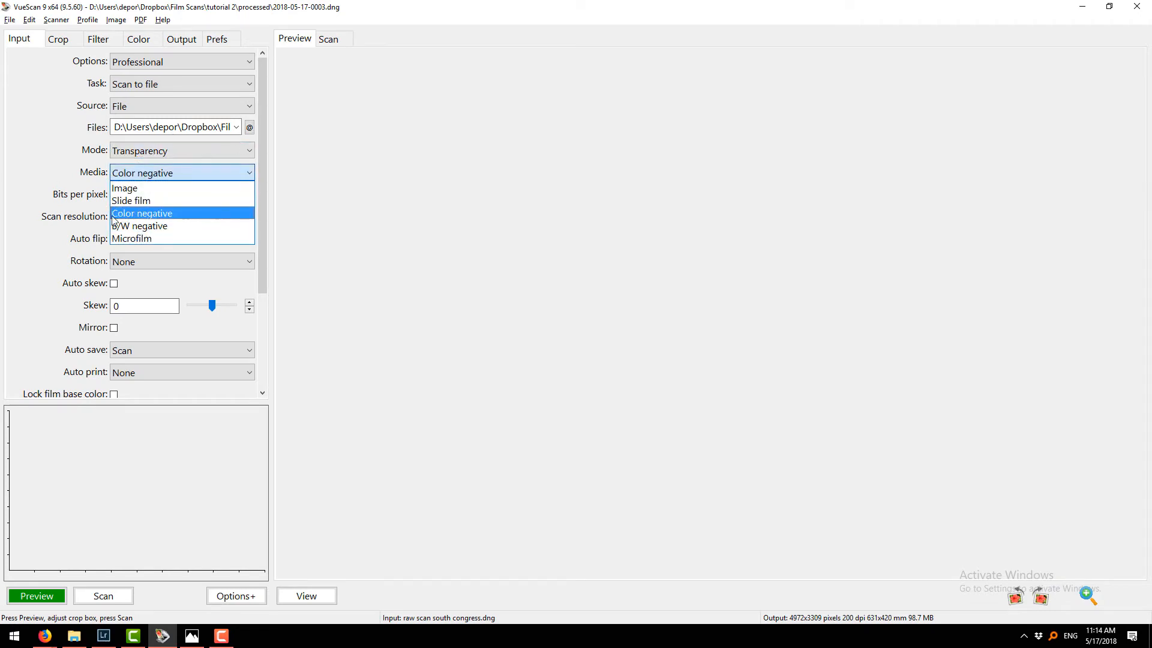
pyautogui.click(73, 205)
pyautogui.click(123, 196)
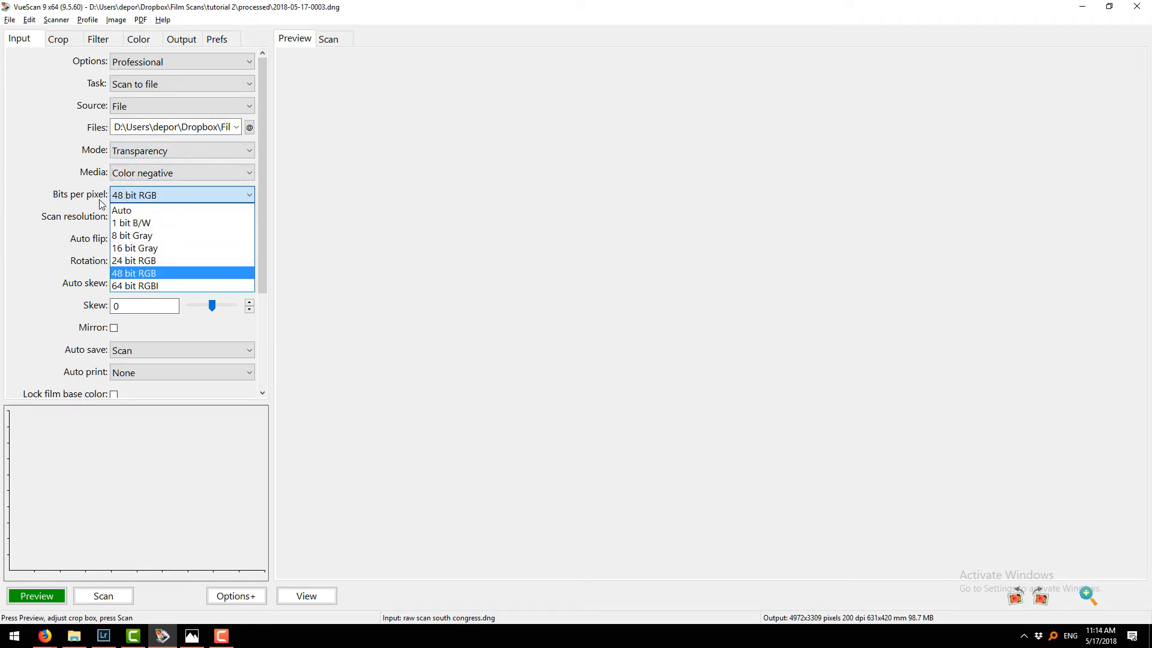
pyautogui.click(135, 273)
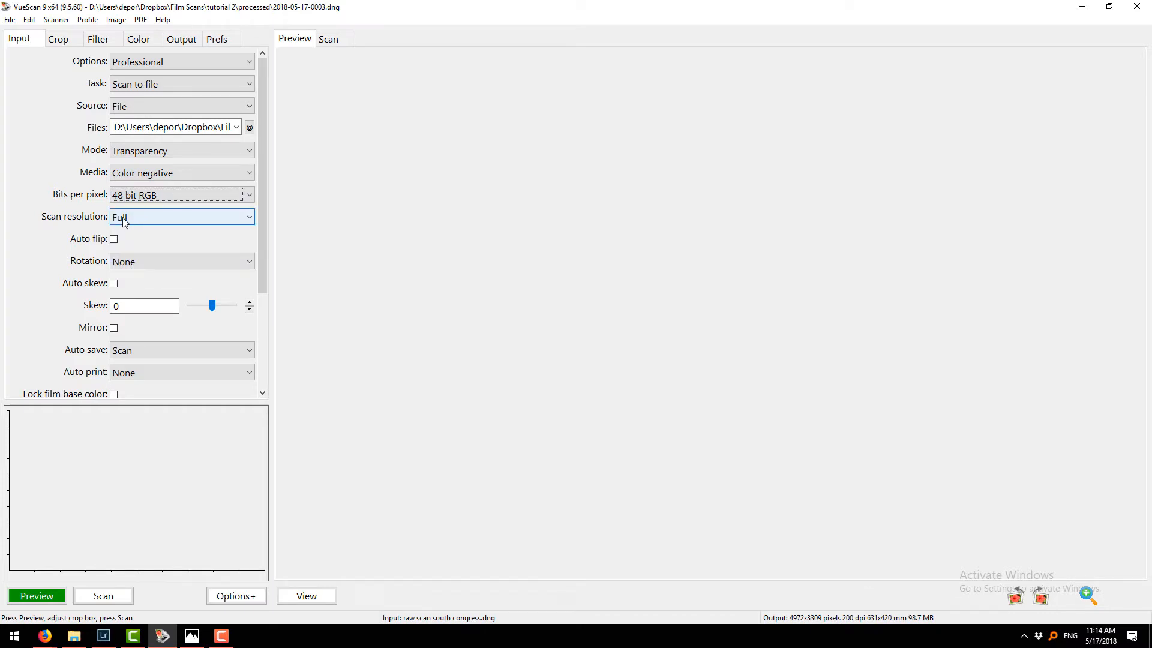
pyautogui.click(124, 220)
pyautogui.click(128, 254)
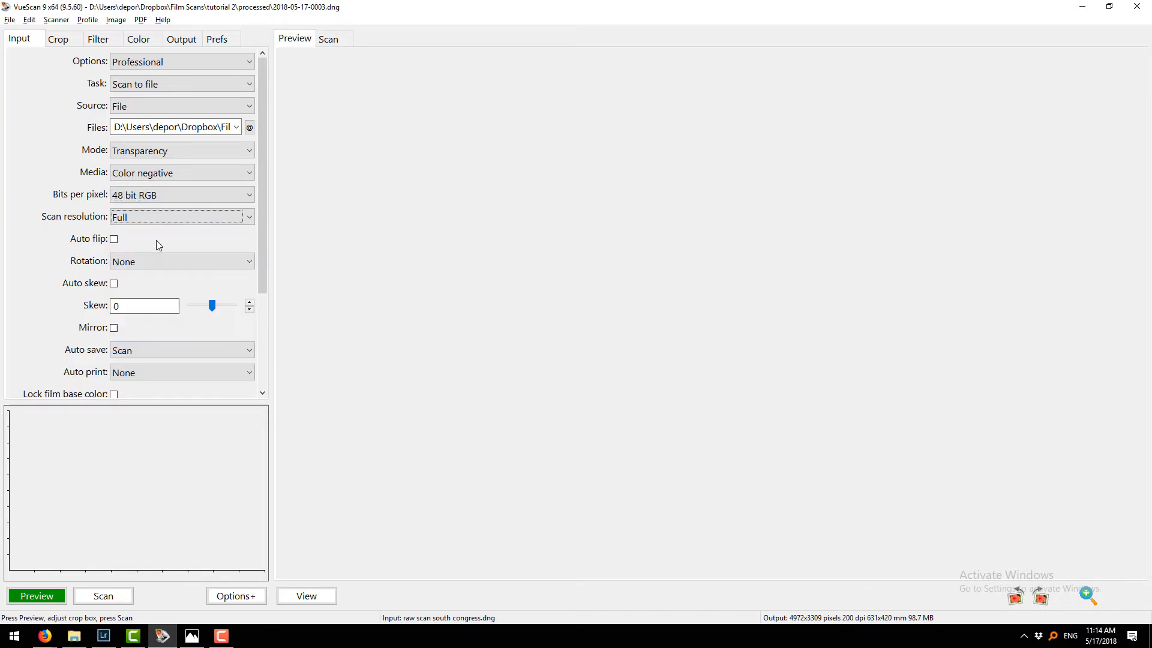
# Preview the raw scan and redraw the crop frame just inside the film border, about 4975 x 3329 pixels.
pyautogui.scroll(-3, 156, 240)
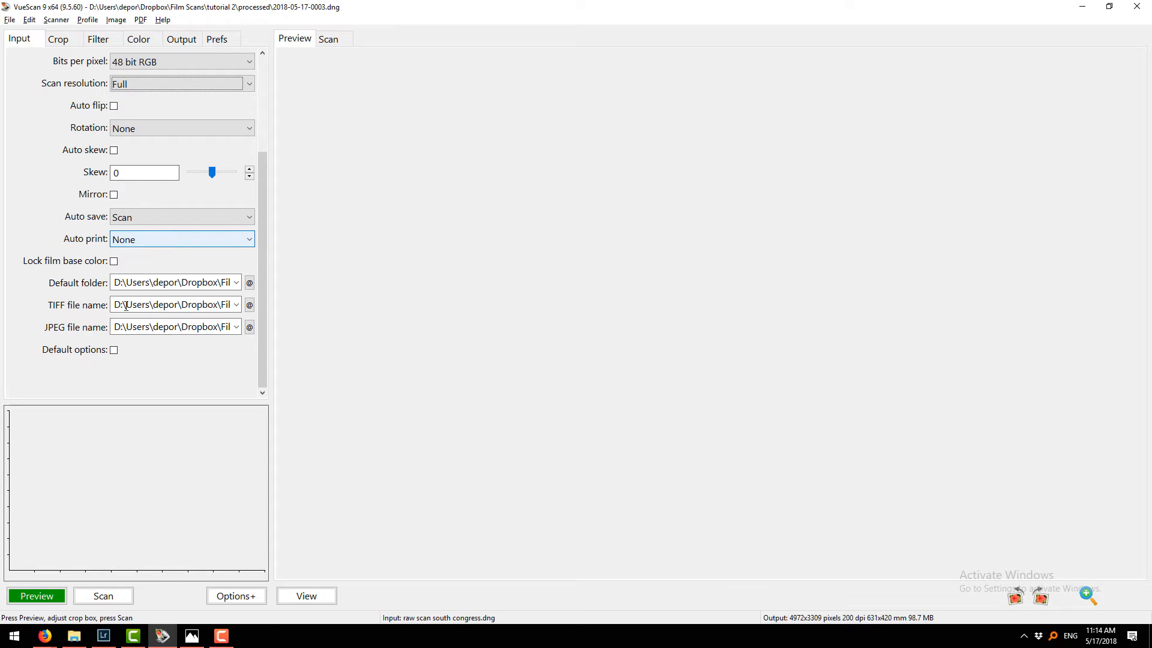
pyautogui.click(36, 596)
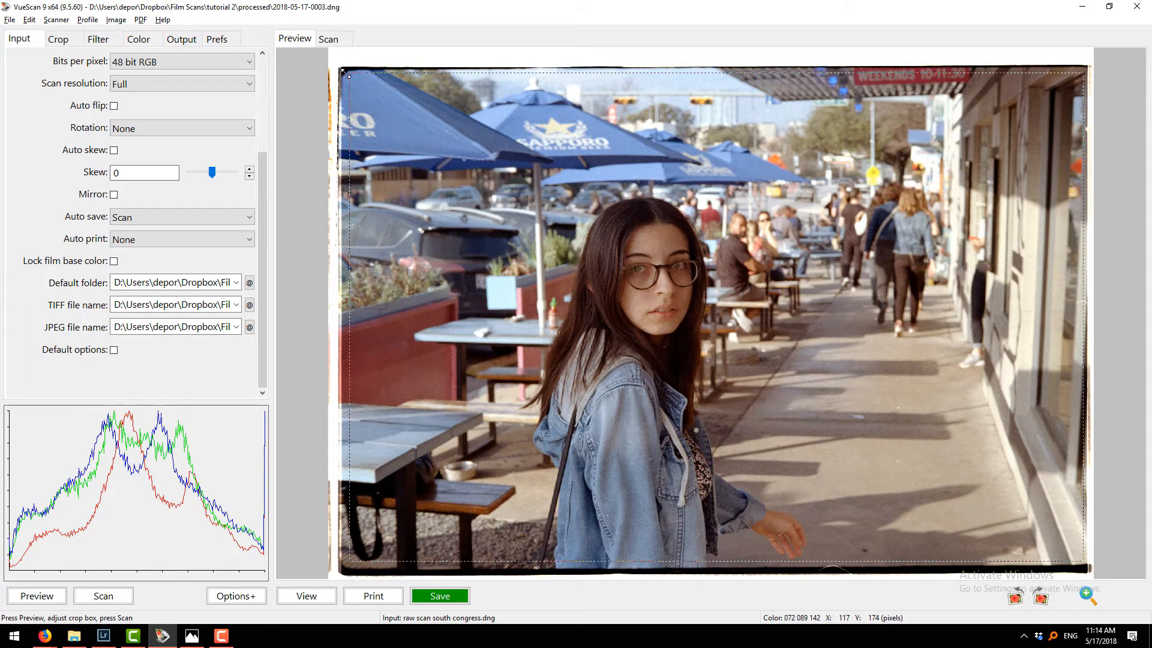
pyautogui.moveTo(343, 73); pyautogui.dragTo(392, 86)
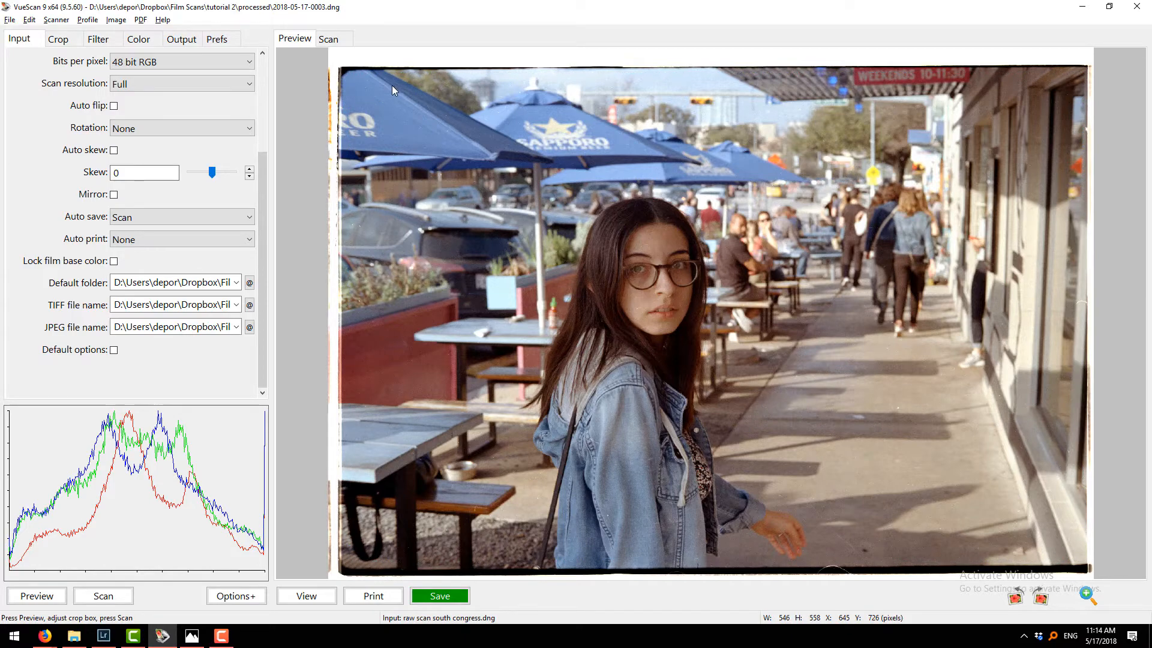
pyautogui.moveTo(1079, 72); pyautogui.dragTo(346, 568)
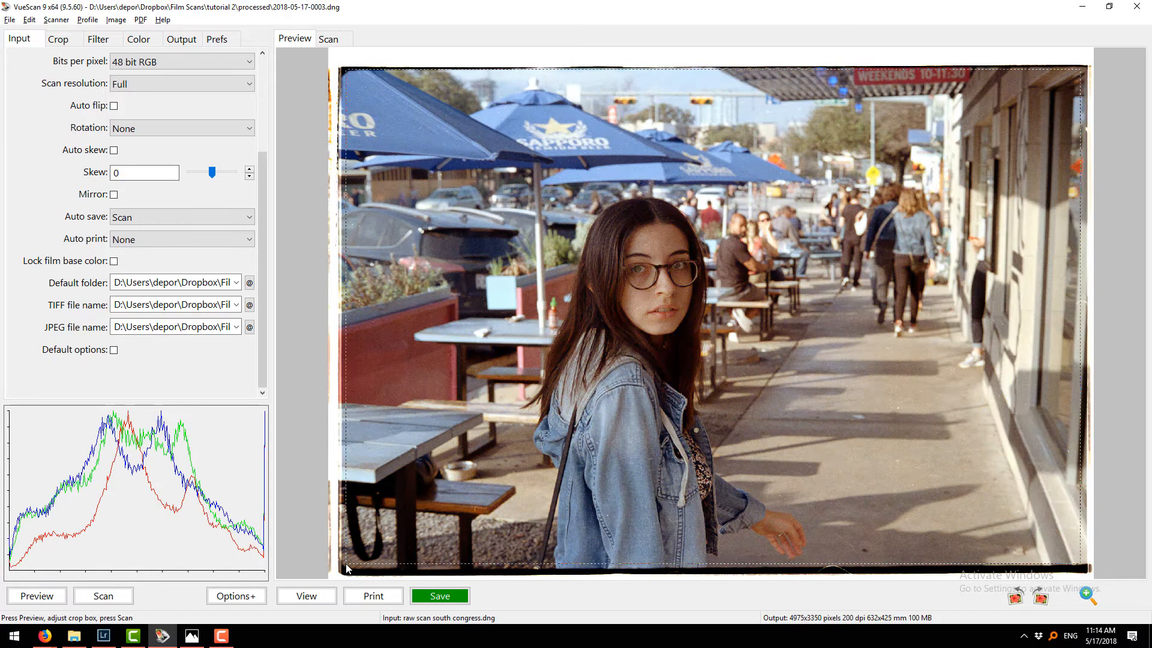
pyautogui.moveTo(684, 69); pyautogui.dragTo(684, 72)
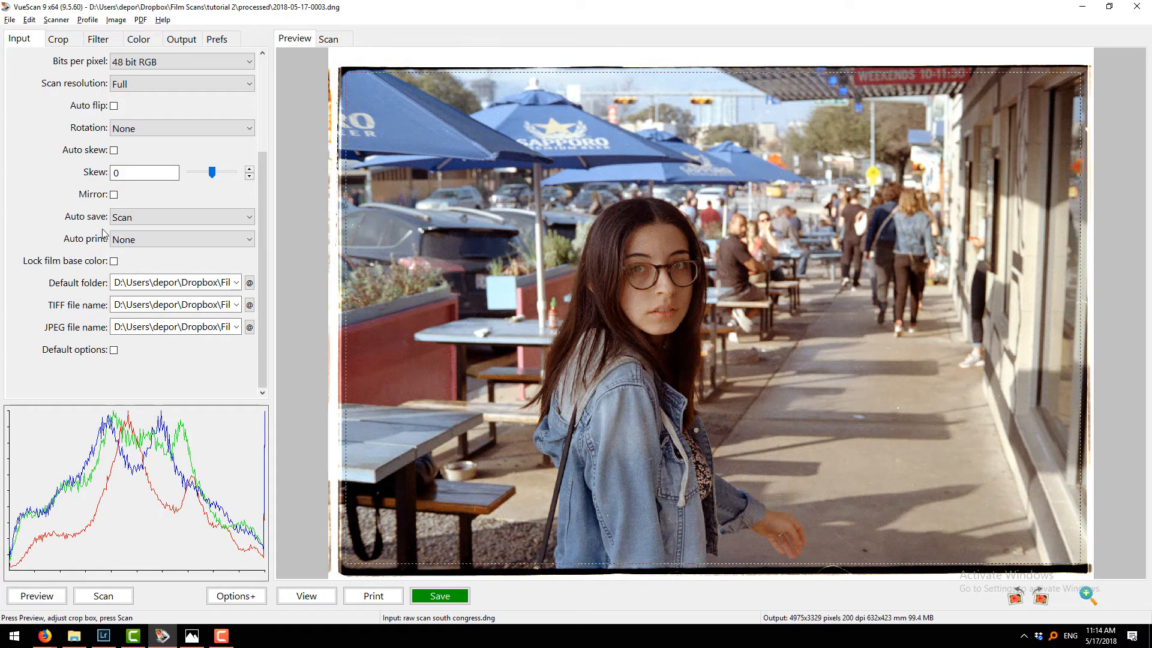
# Set the color settings' negative vendor to FUJI, negative brand to Super G and negative type to 200.
pyautogui.click(66, 39)
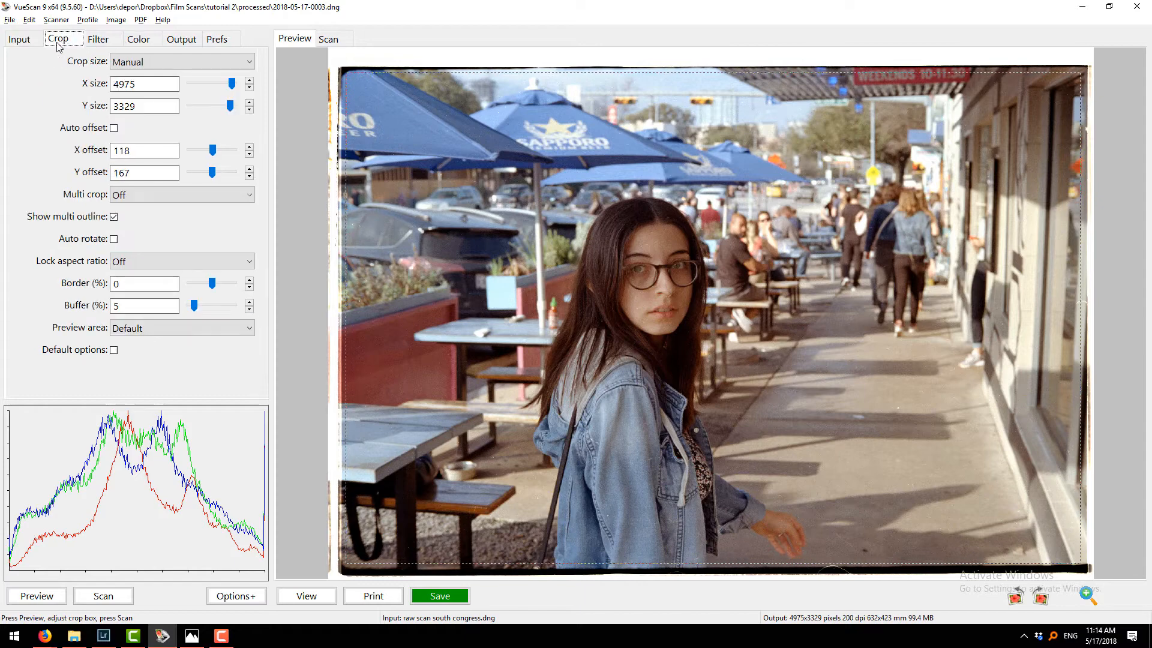
pyautogui.click(93, 39)
pyautogui.click(138, 38)
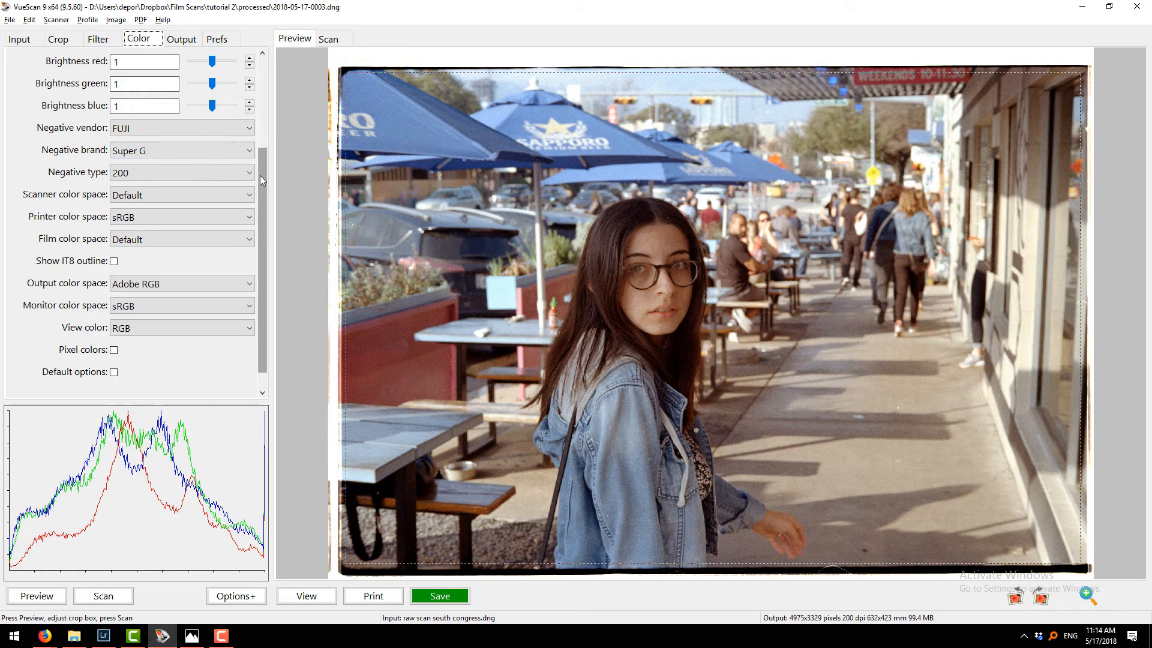
pyautogui.moveTo(261, 175); pyautogui.dragTo(264, 74)
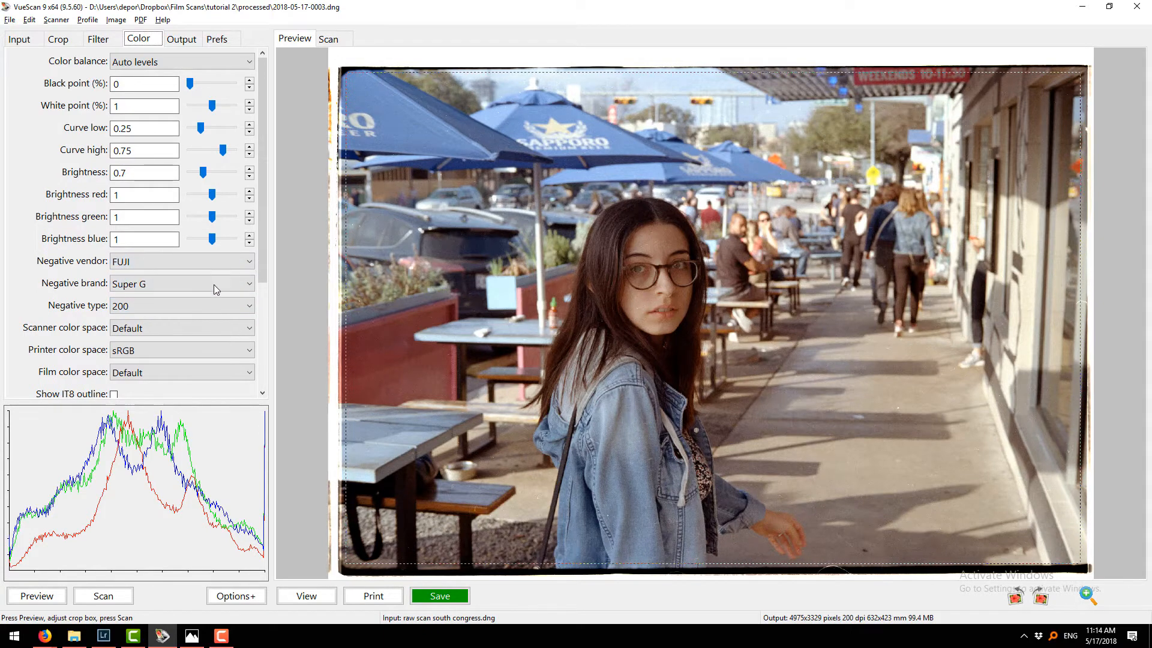
pyautogui.click(172, 265)
pyautogui.click(162, 313)
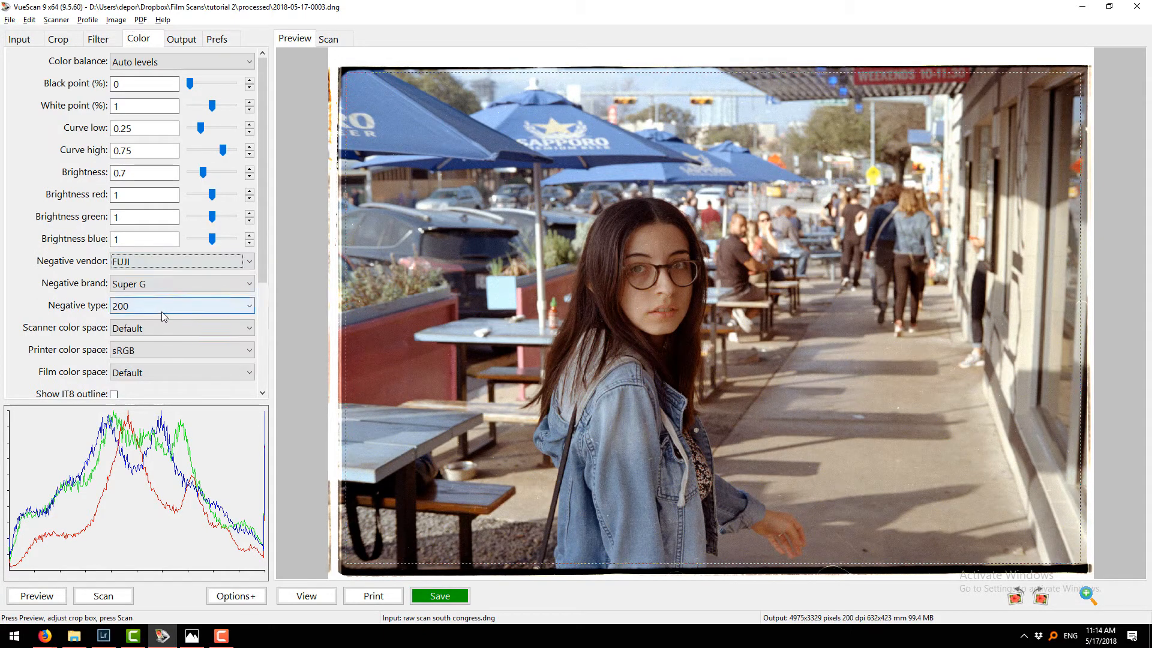
pyautogui.click(203, 280)
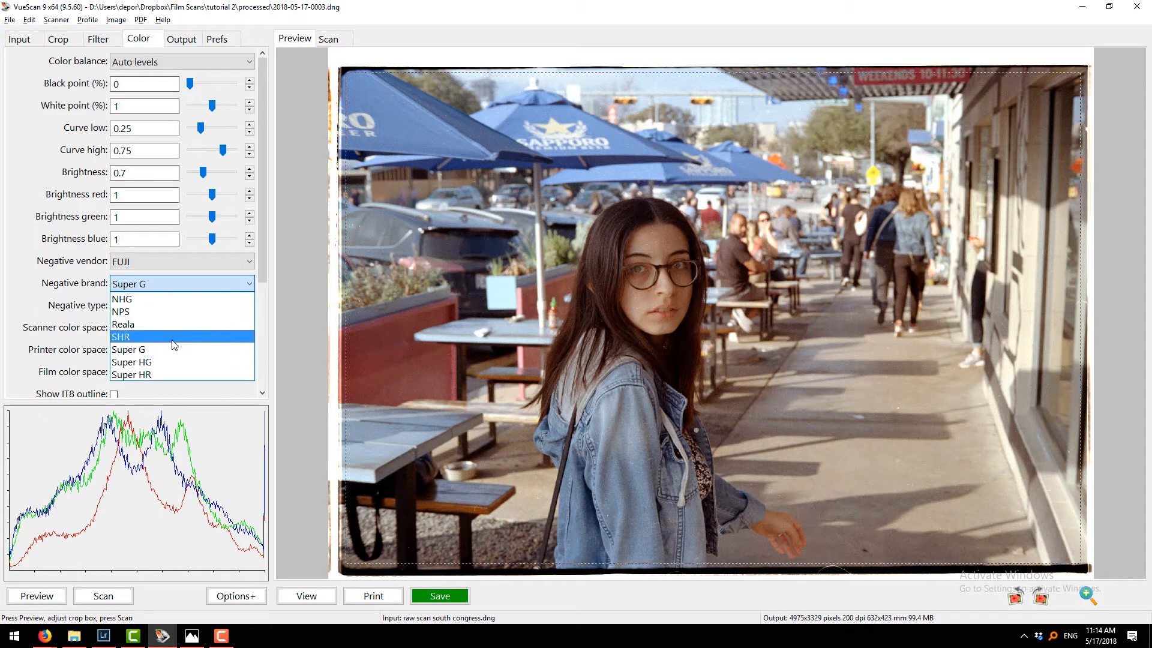
pyautogui.click(147, 351)
pyautogui.click(151, 306)
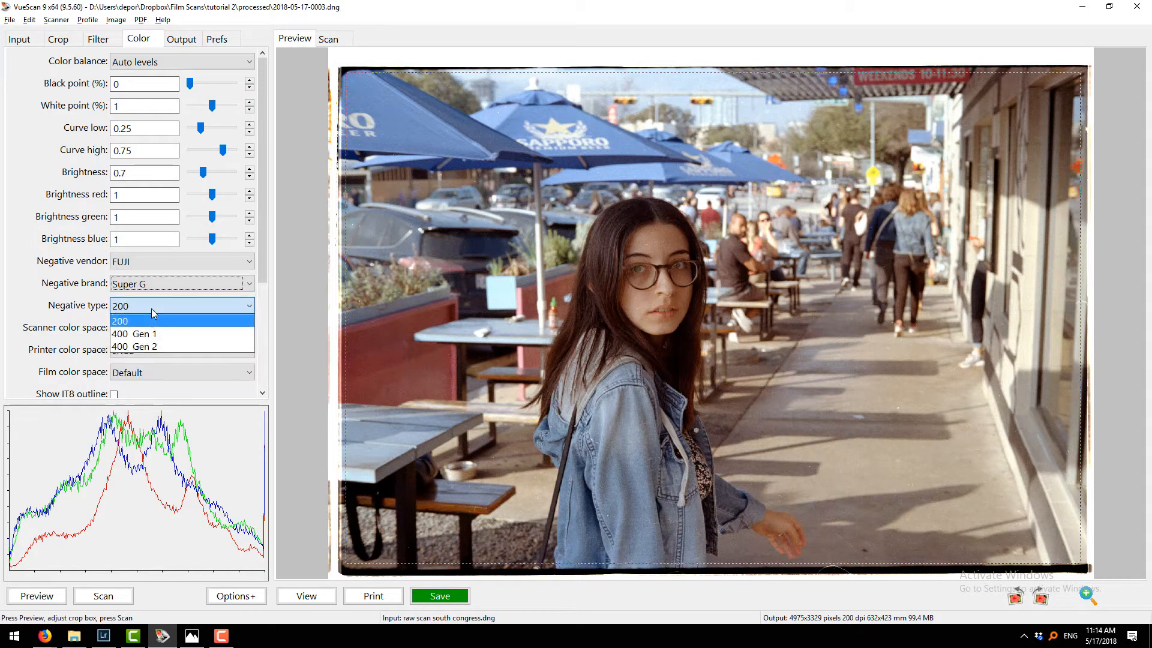
pyautogui.click(138, 319)
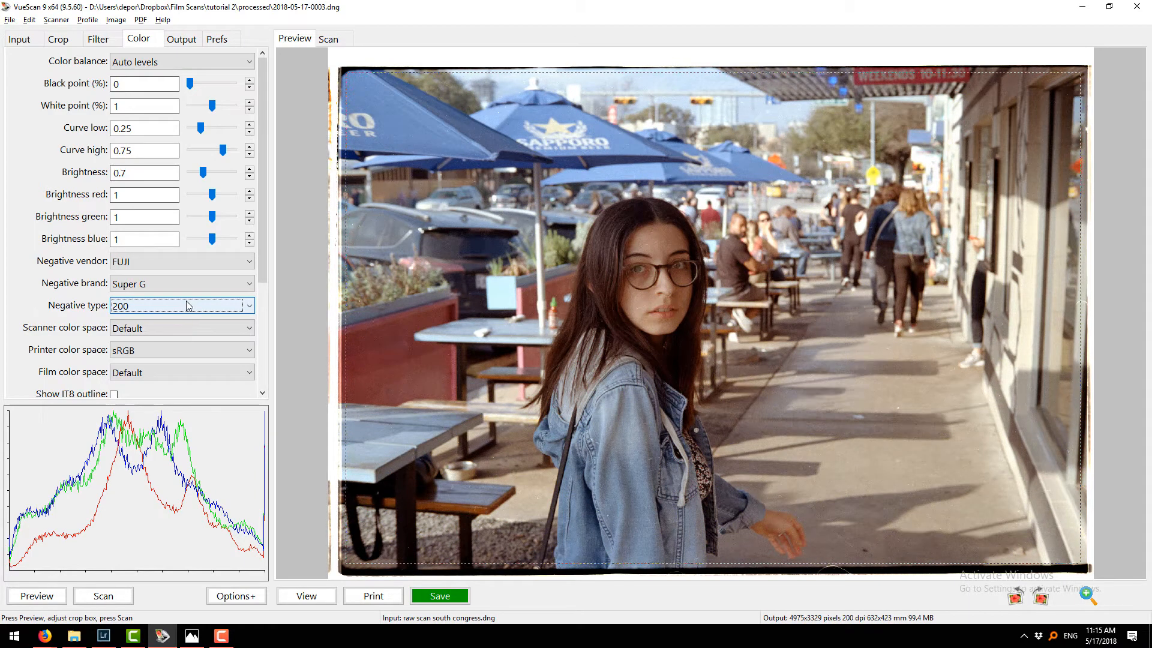
# Try the GENERIC negative vendor and set the color balance to Manual.
pyautogui.click(182, 264)
pyautogui.click(175, 276)
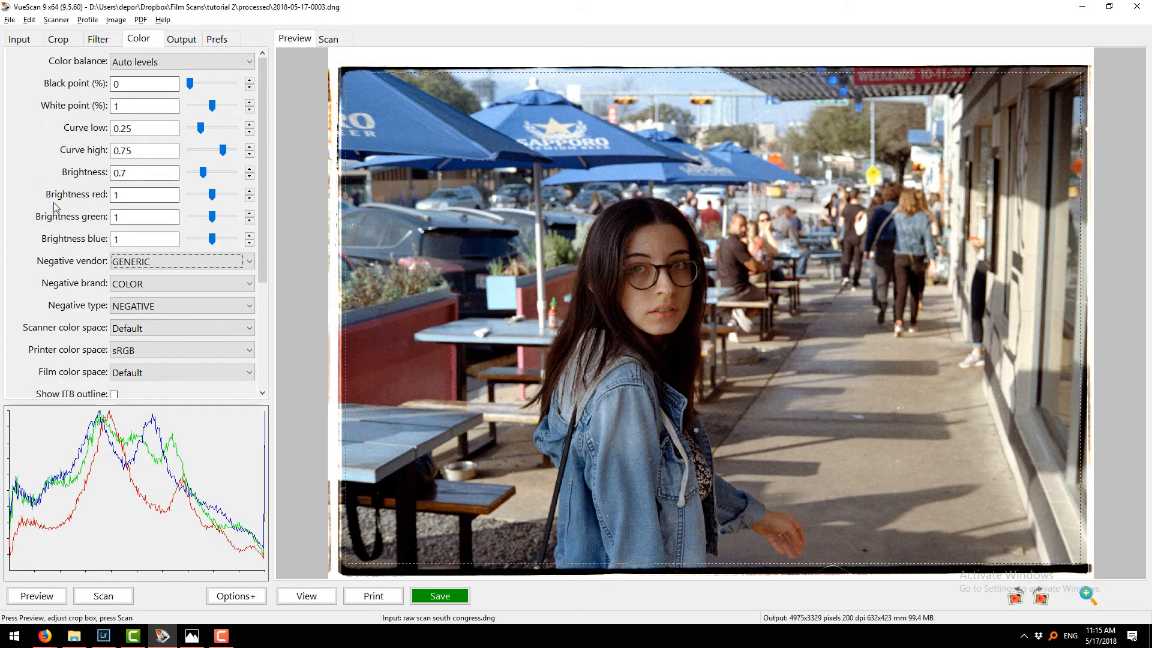
pyautogui.click(161, 62)
pyautogui.click(137, 94)
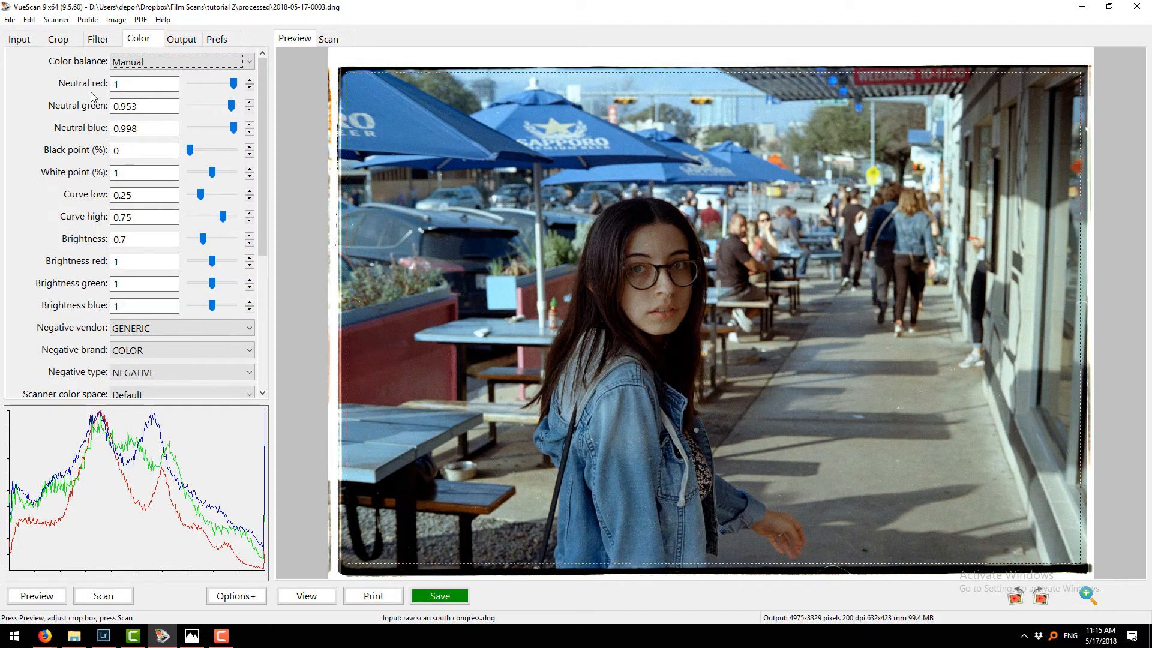
# Adjust the manual color balance to neutral red 0.95, neutral green 0.89 and neutral blue 1, with brightness at 0.88.
pyautogui.click(232, 106)
pyautogui.press('Left')
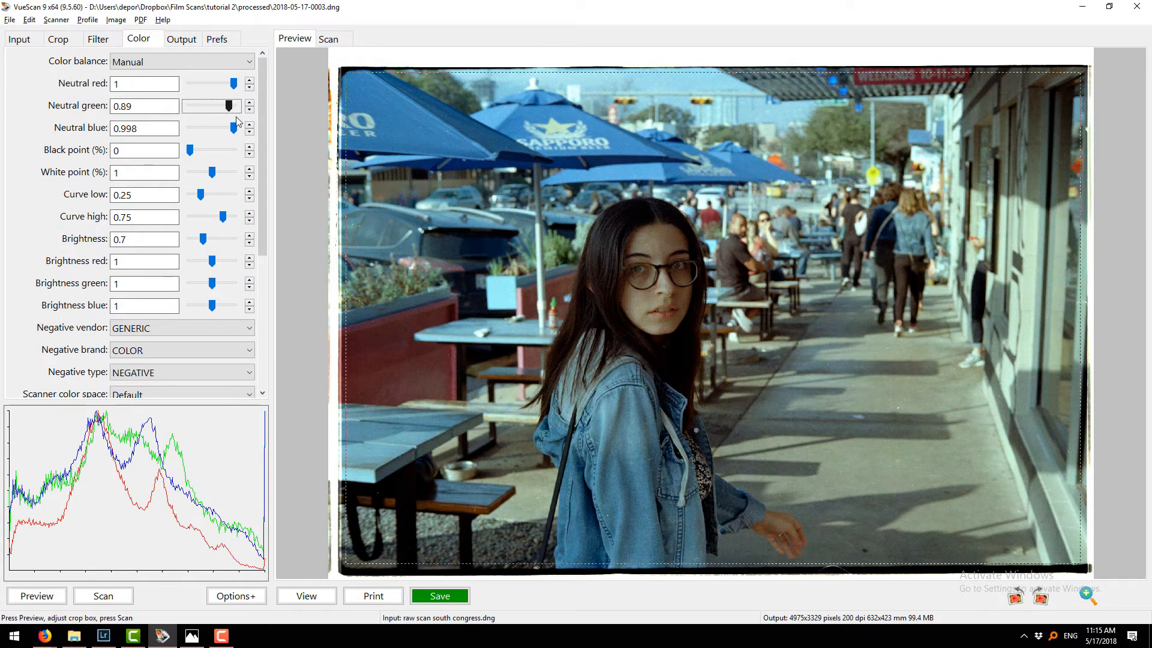
pyautogui.click(235, 130)
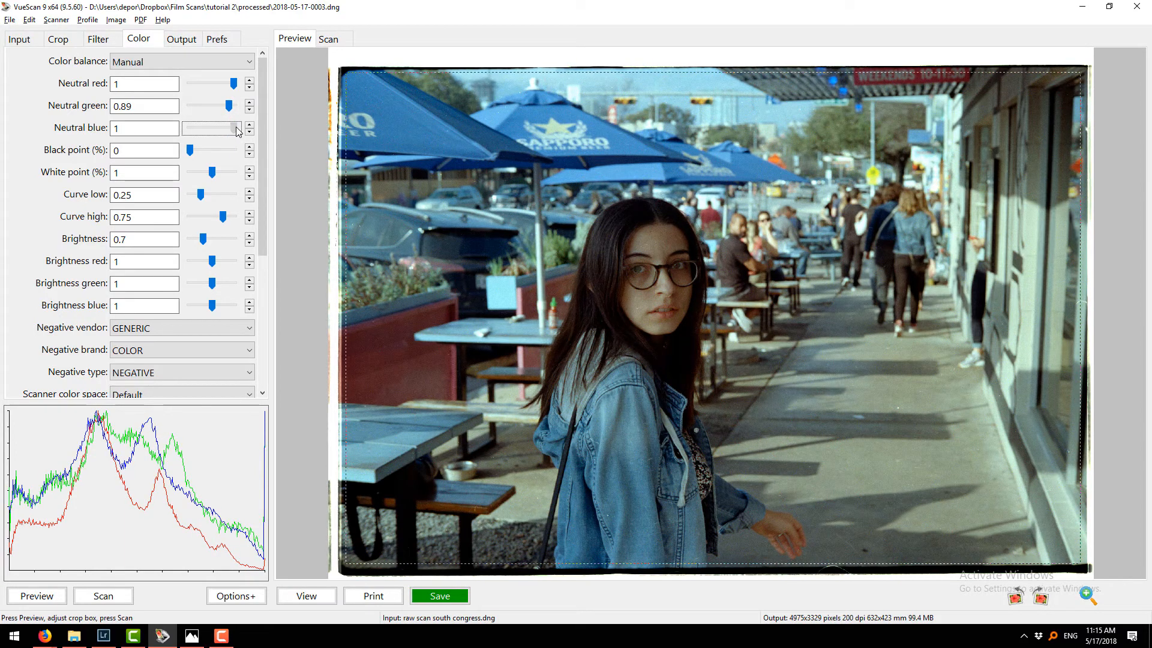
pyautogui.moveTo(235, 128); pyautogui.dragTo(236, 128)
pyautogui.moveTo(203, 238); pyautogui.dragTo(211, 242)
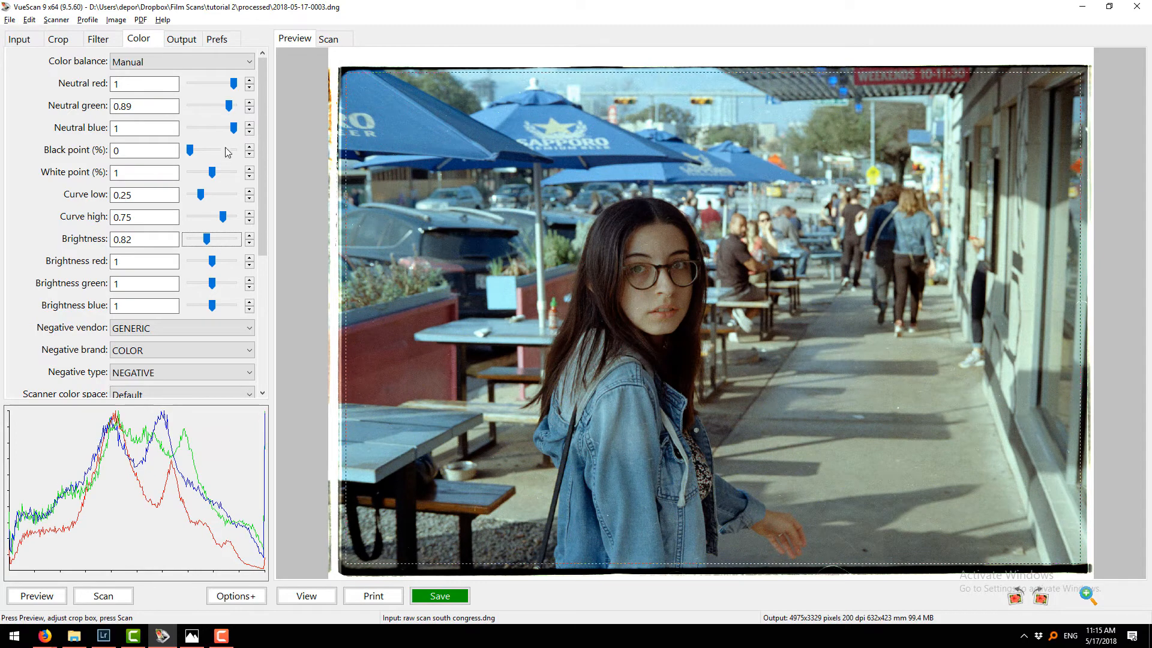
pyautogui.moveTo(234, 84); pyautogui.dragTo(228, 95)
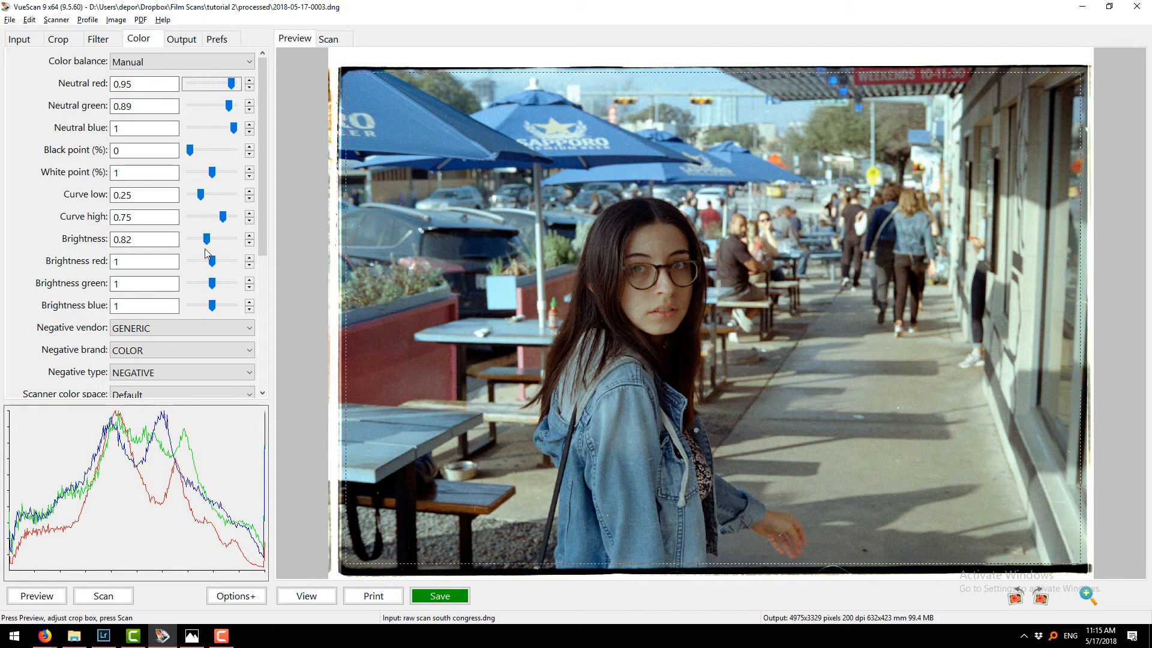
pyautogui.moveTo(207, 239); pyautogui.dragTo(211, 243)
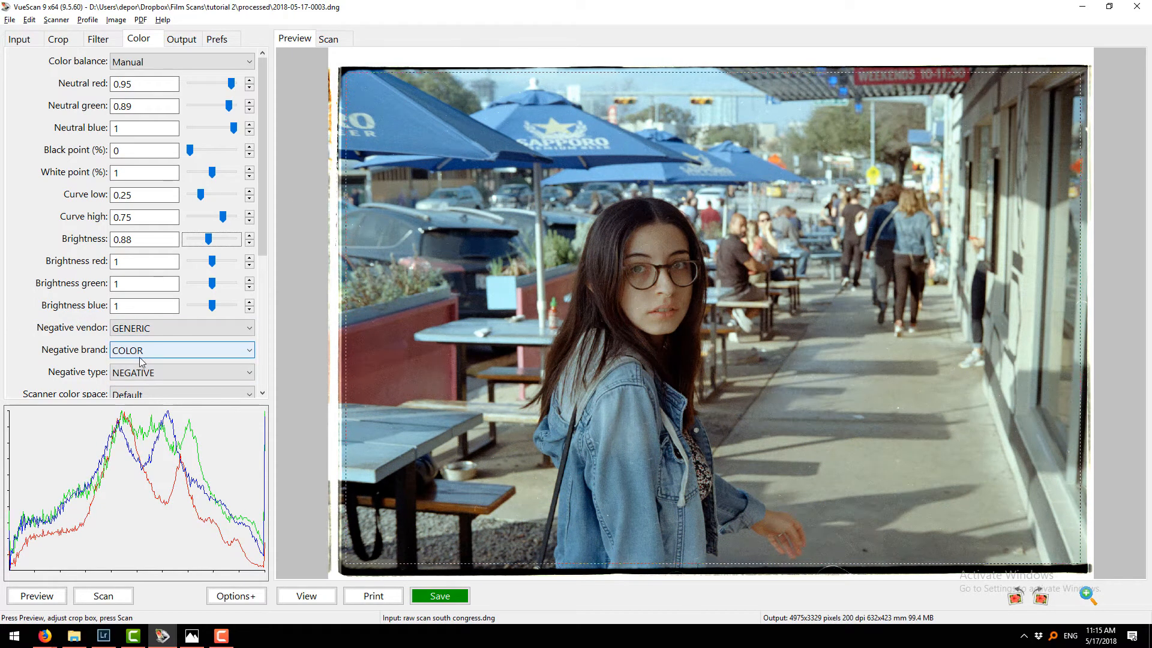
# Change the film profile back to FUJI, Super G, 200.
pyautogui.click(143, 327)
pyautogui.click(148, 365)
pyautogui.click(143, 350)
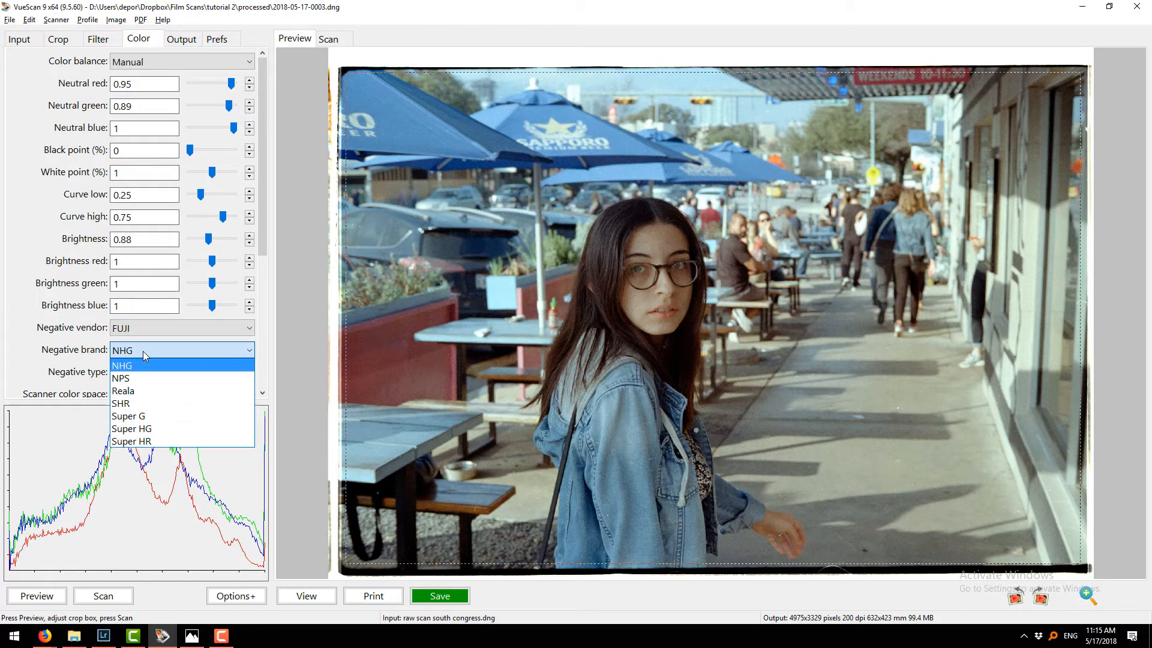
pyautogui.click(142, 418)
pyautogui.click(143, 373)
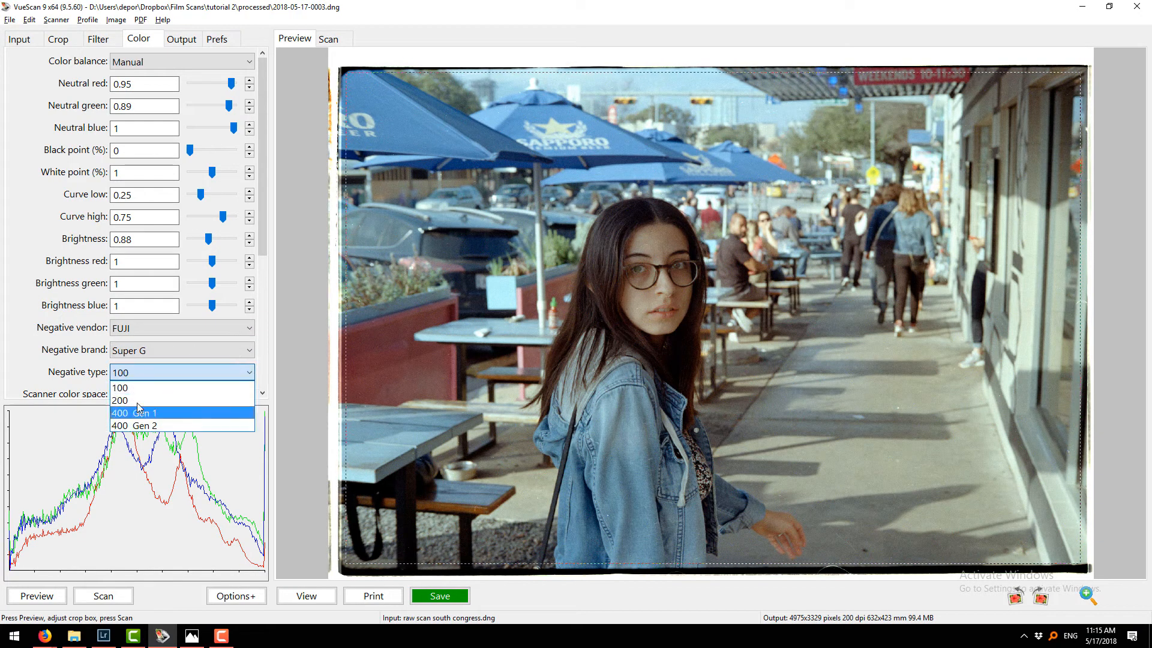
pyautogui.click(137, 401)
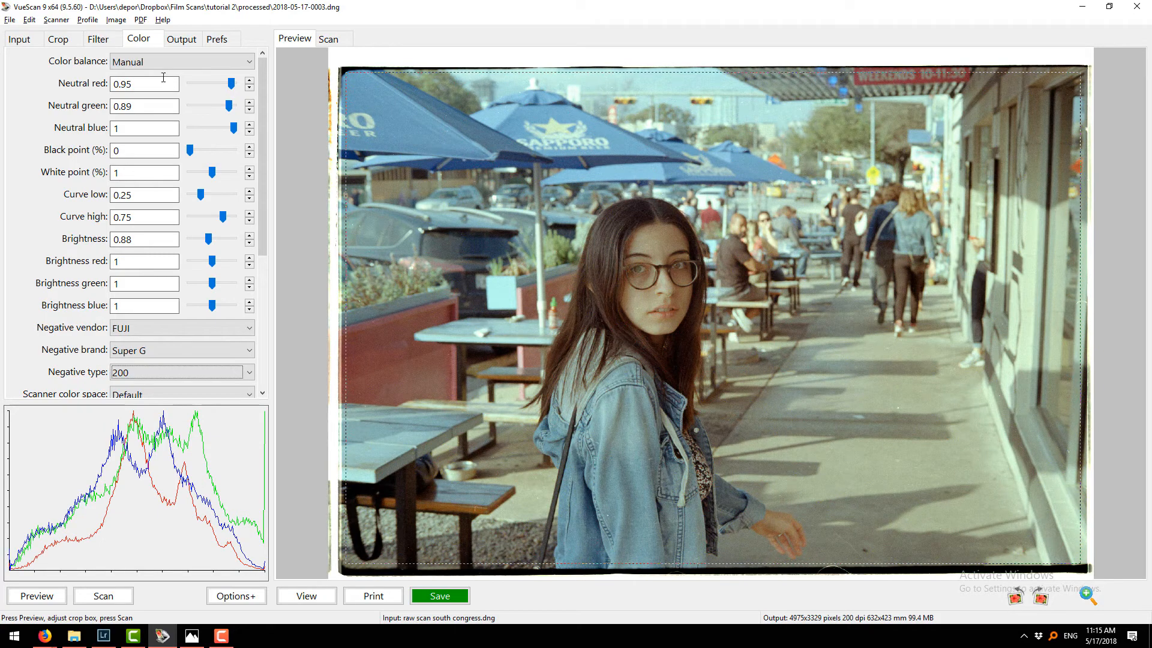
# Set the color balance to White balance, comparing it with Auto levels, and set the brightness to 0.805.
pyautogui.click(159, 61)
pyautogui.click(153, 165)
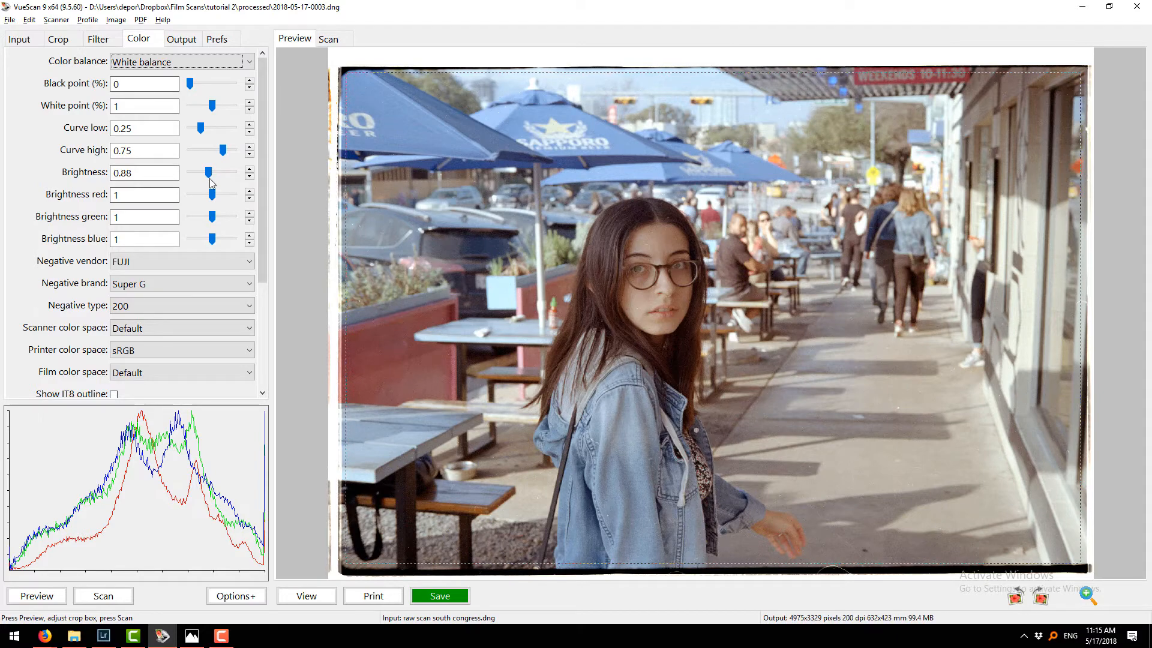
pyautogui.click(180, 61)
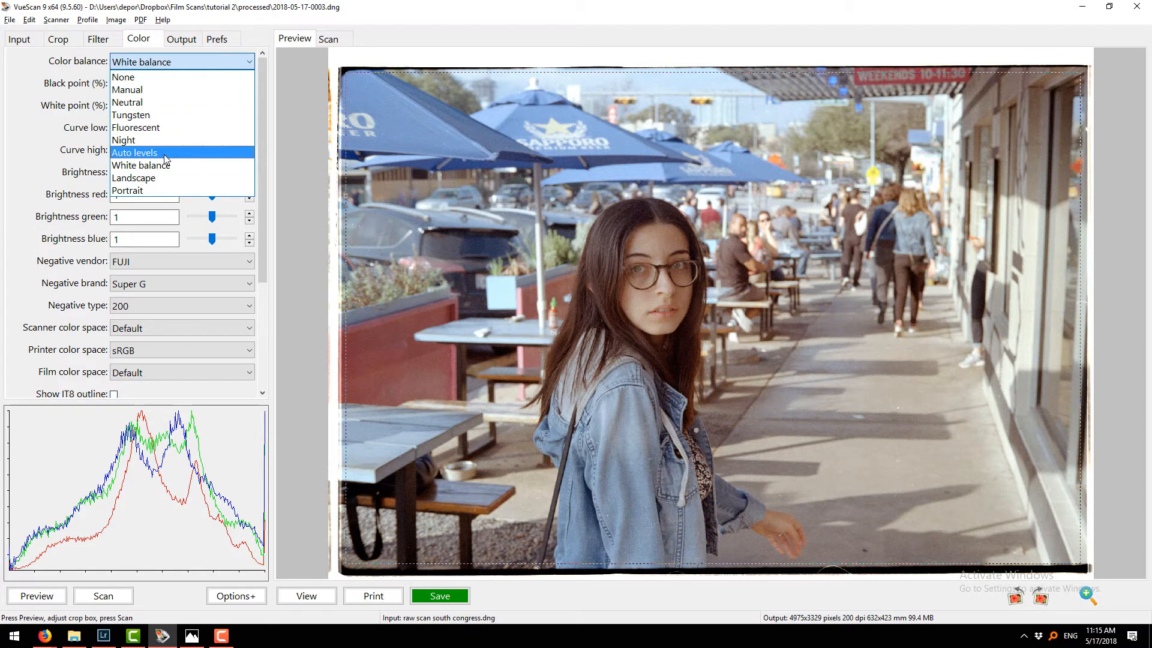
pyautogui.click(164, 154)
pyautogui.click(180, 62)
pyautogui.click(149, 167)
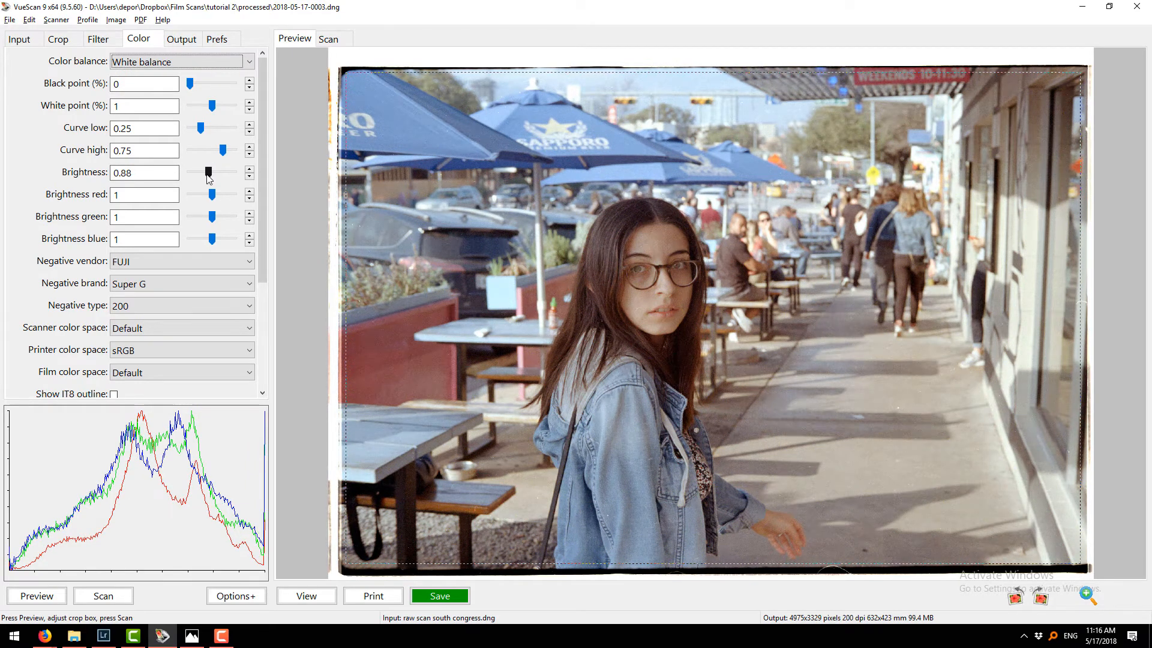
pyautogui.moveTo(207, 174); pyautogui.dragTo(204, 174)
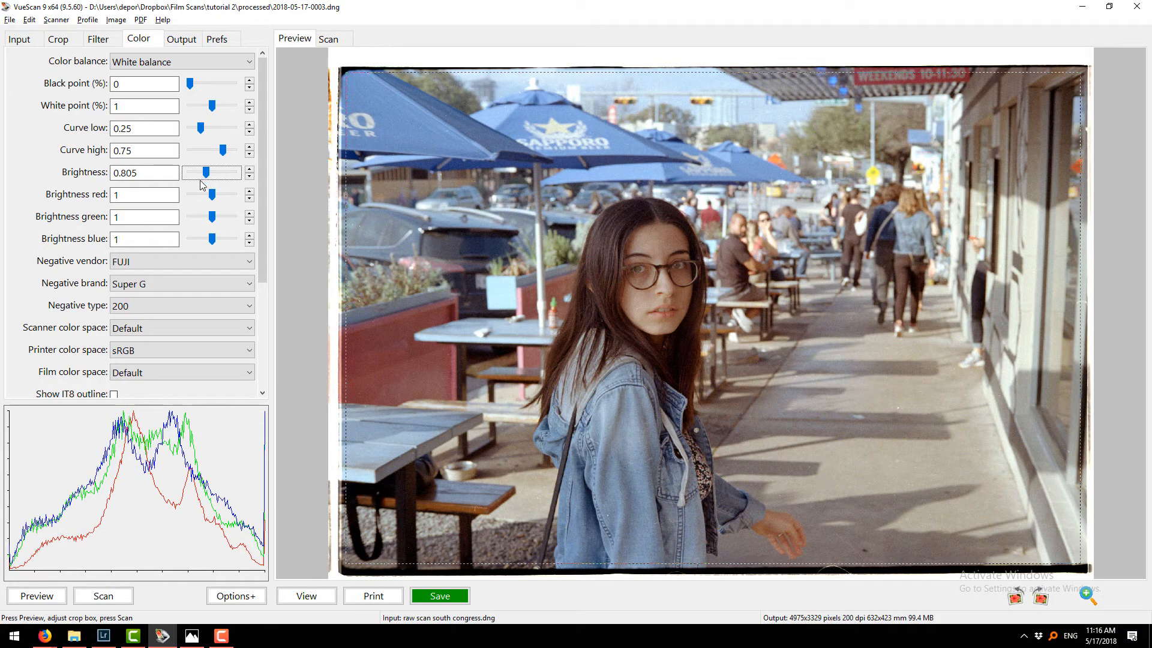
# Try sRGB as the output color space and return it to Adobe RGB.
pyautogui.moveTo(264, 240); pyautogui.dragTo(275, 350)
pyautogui.click(153, 261)
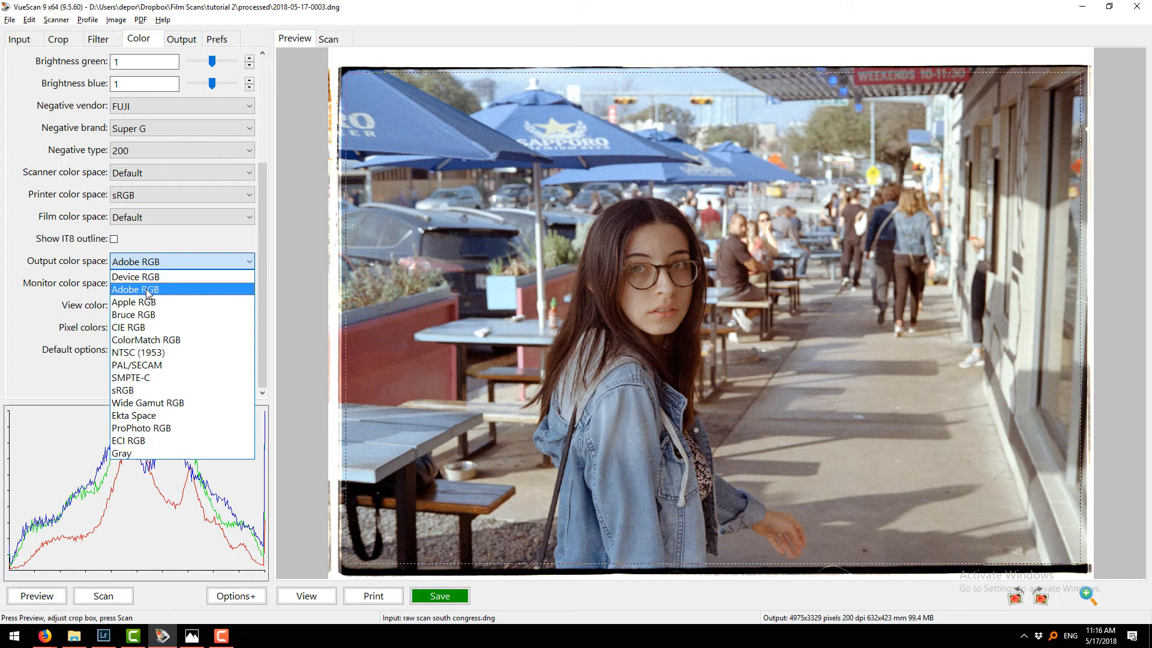
pyautogui.click(150, 391)
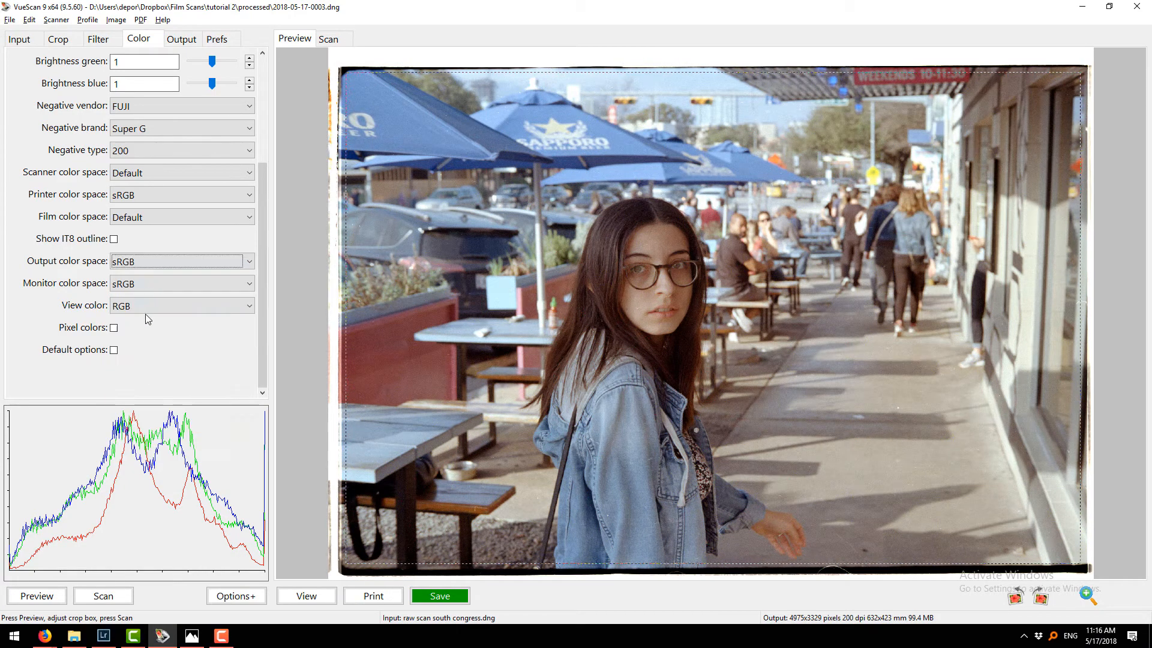
pyautogui.click(147, 264)
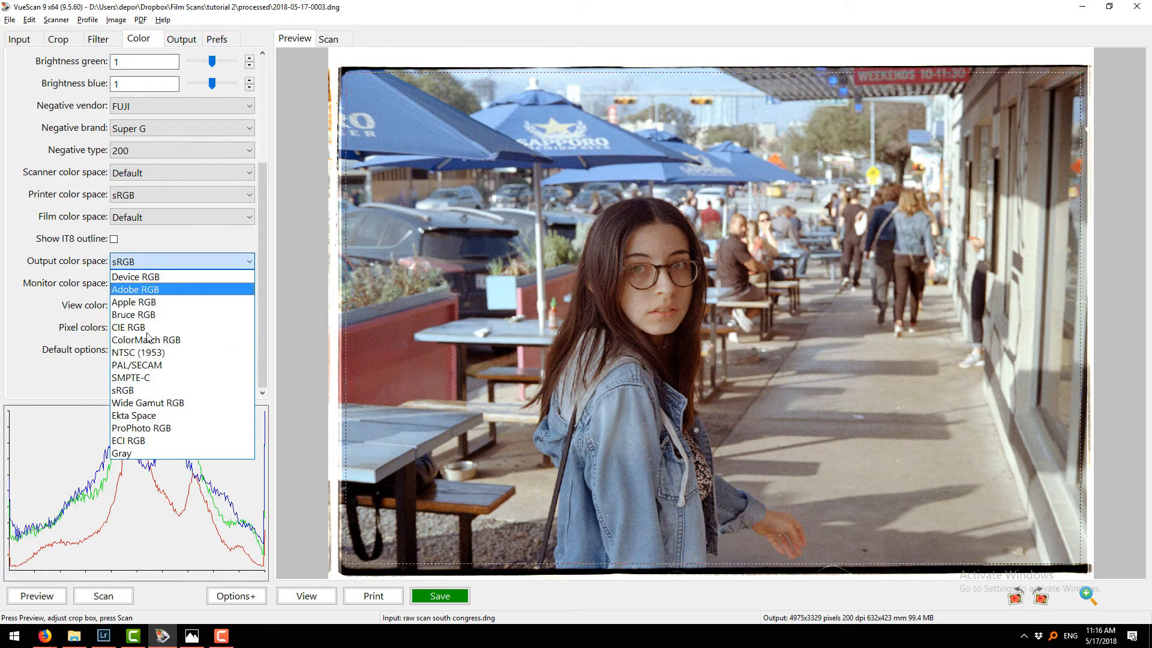
pyautogui.click(149, 289)
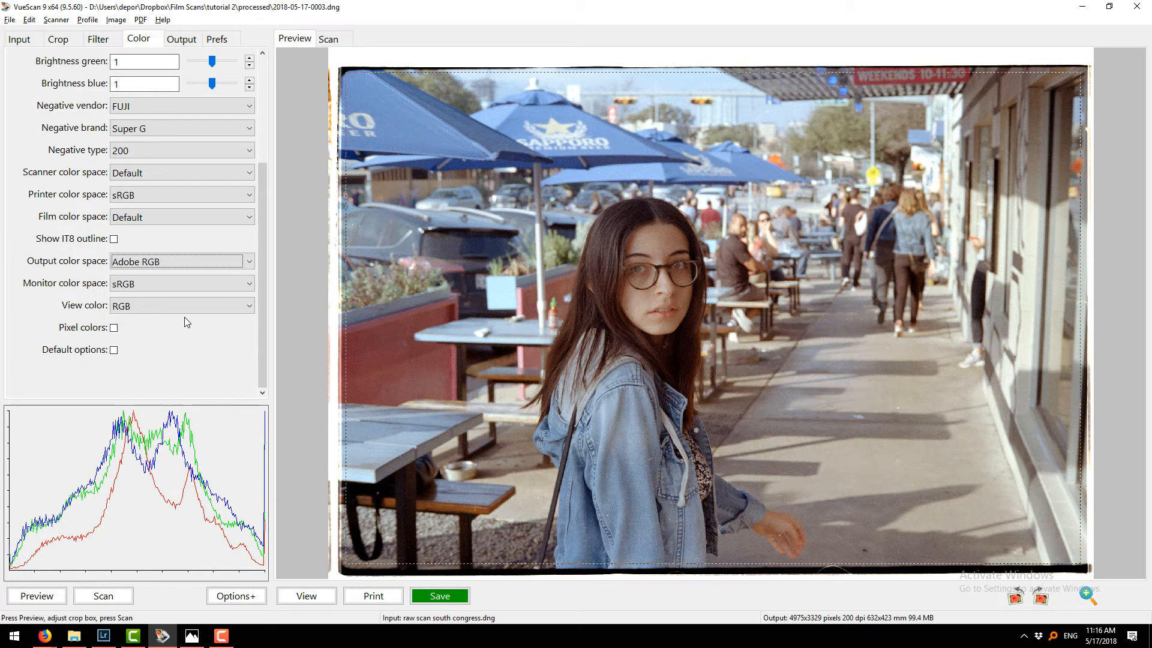
# Set the TIFF output to 48 bit RGB, with 2018-05-17-0003.dng in the processed folder as its file name.
pyautogui.click(181, 39)
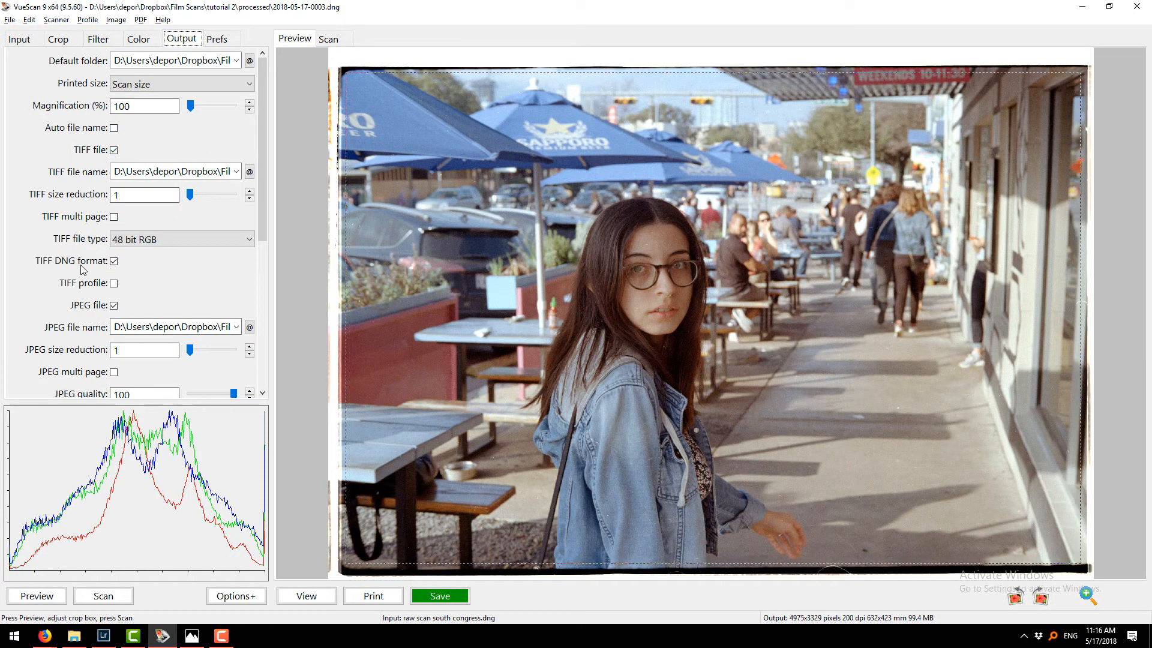
pyautogui.click(142, 240)
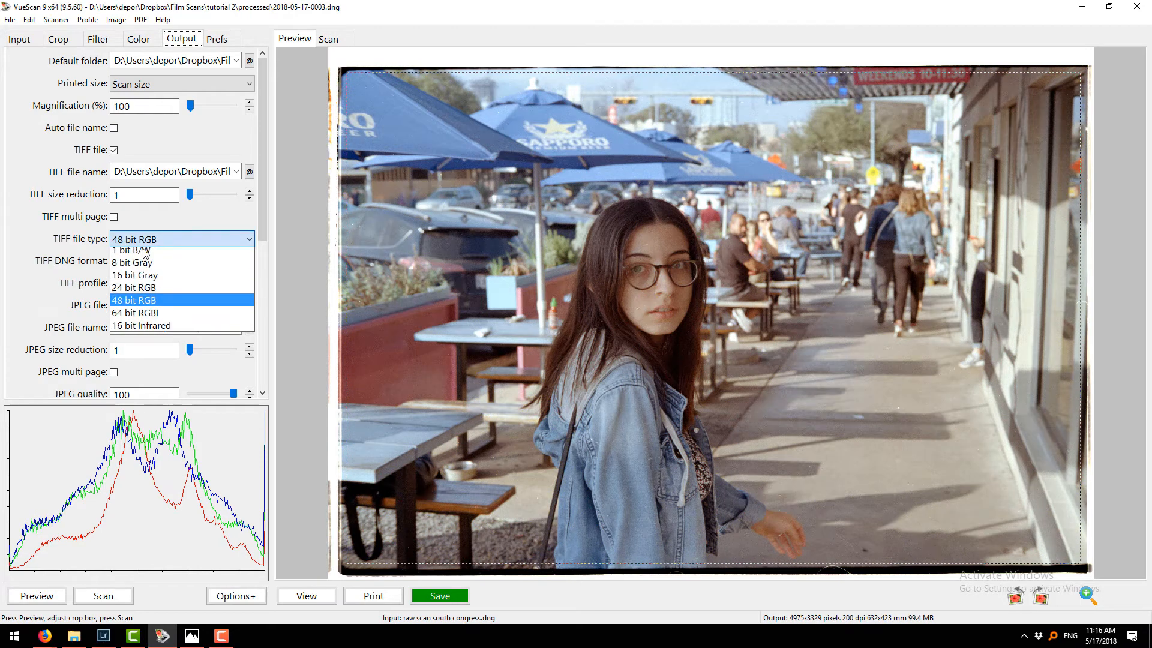
pyautogui.click(144, 304)
pyautogui.click(250, 172)
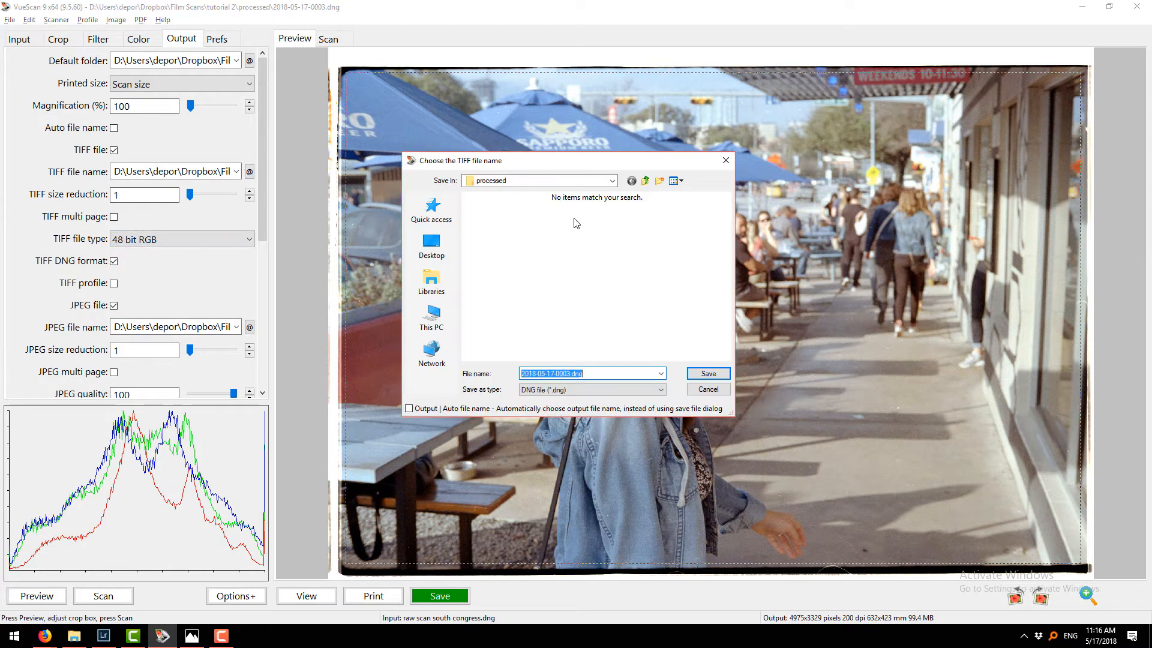
pyautogui.click(694, 378)
# Set the JPEG output location to the processed folder inside tutorial 2, keeping the YYYY-MM-DD-0001+.jpg naming pattern.
pyautogui.moveTo(261, 222); pyautogui.dragTo(266, 292)
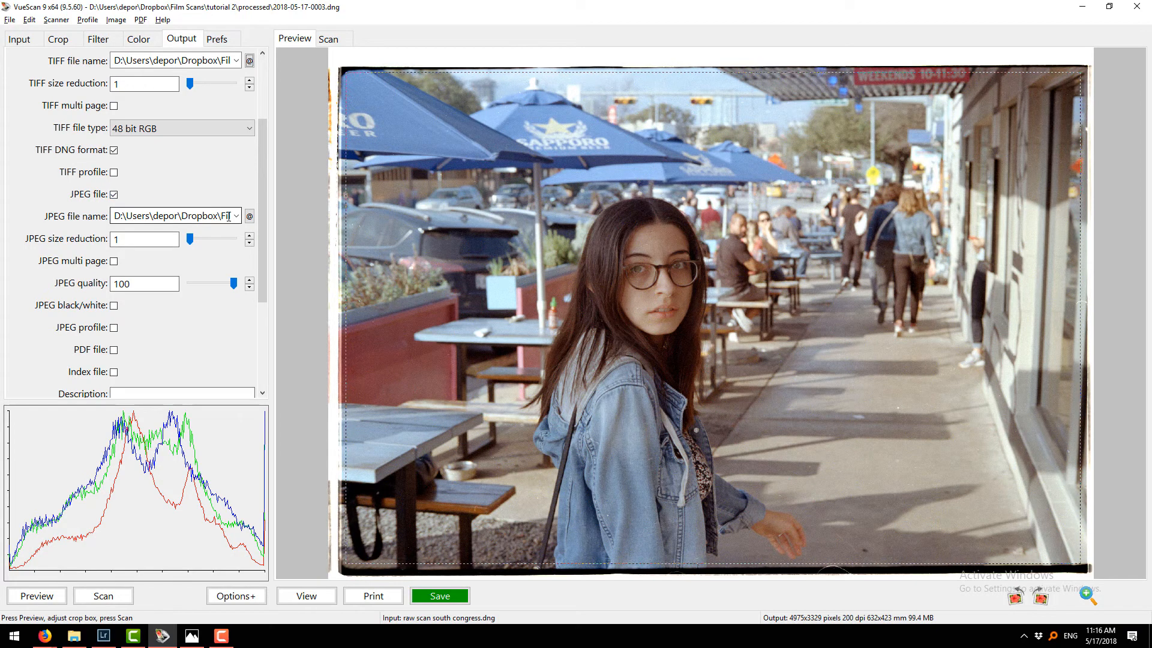
pyautogui.scroll(2, 258, 247)
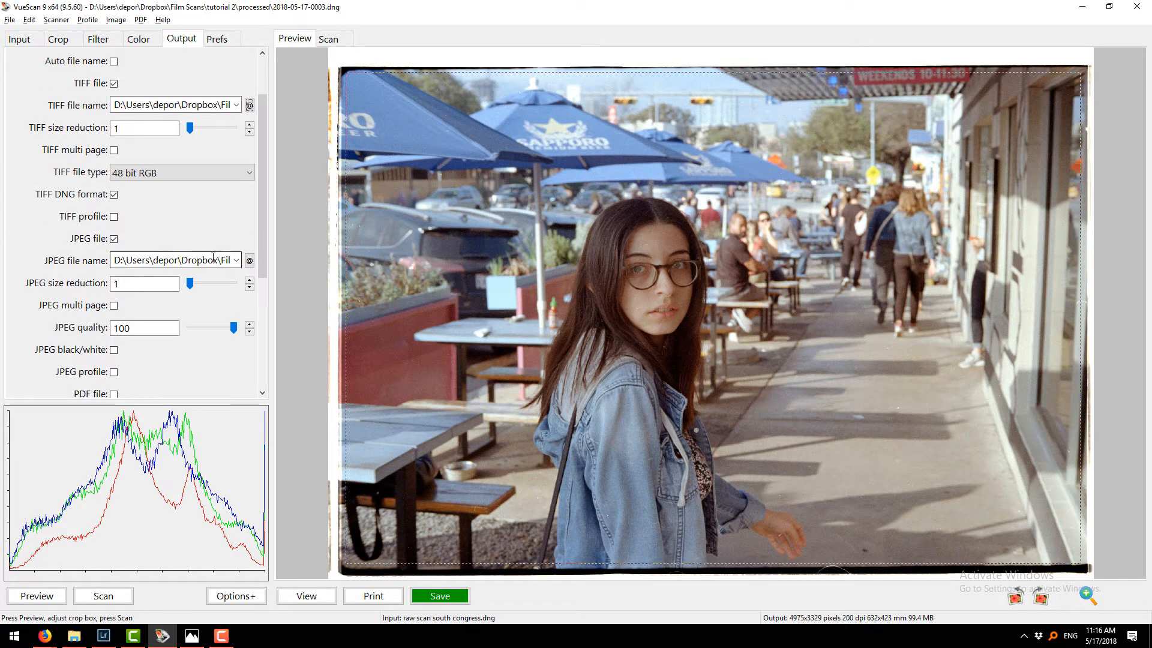
pyautogui.click(214, 258)
pyautogui.click(214, 258)
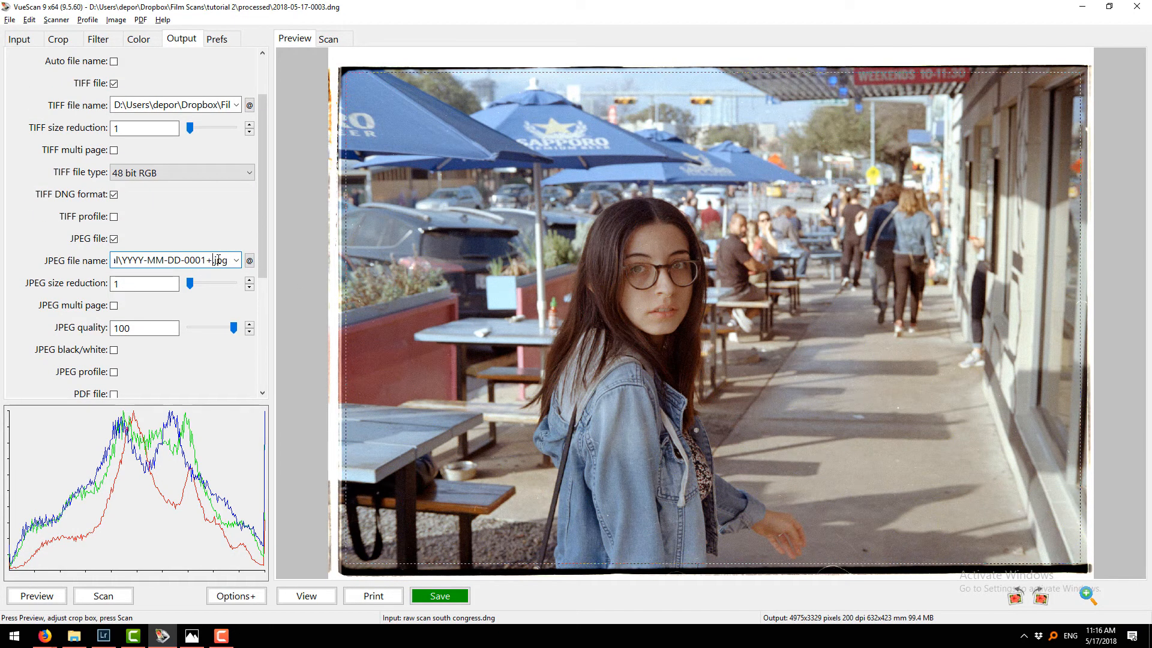
pyautogui.scroll(-1, 264, 251)
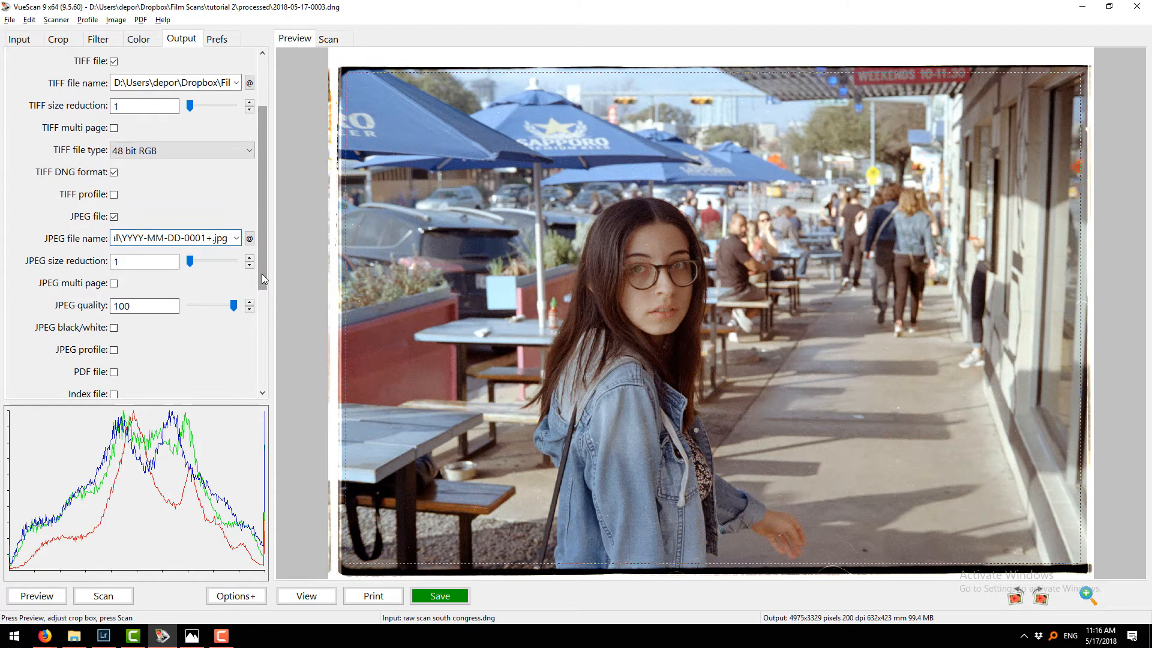
pyautogui.click(249, 238)
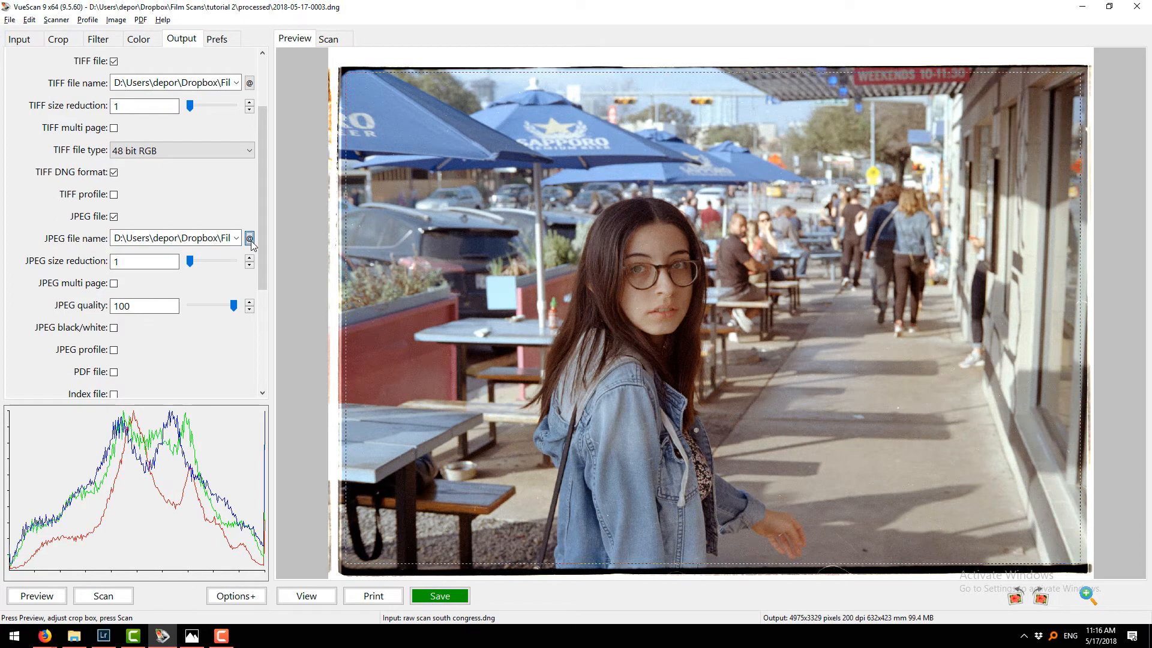
pyautogui.click(547, 180)
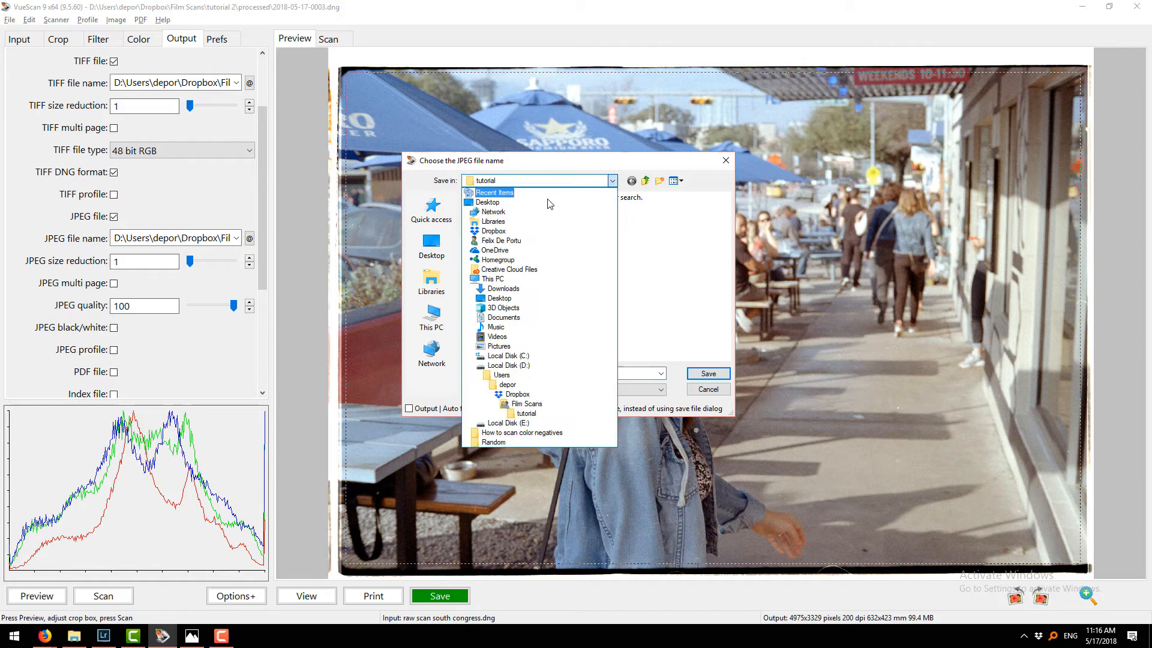
pyautogui.click(516, 394)
pyautogui.doubleClick(555, 323)
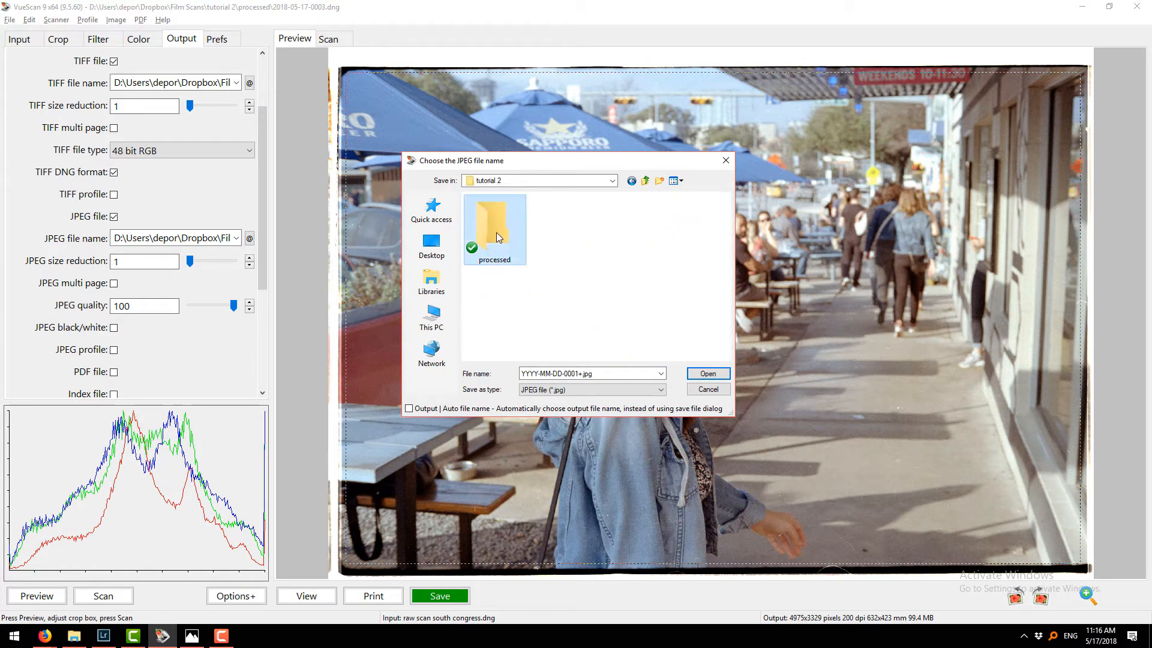
pyautogui.doubleClick(496, 234)
pyautogui.click(708, 374)
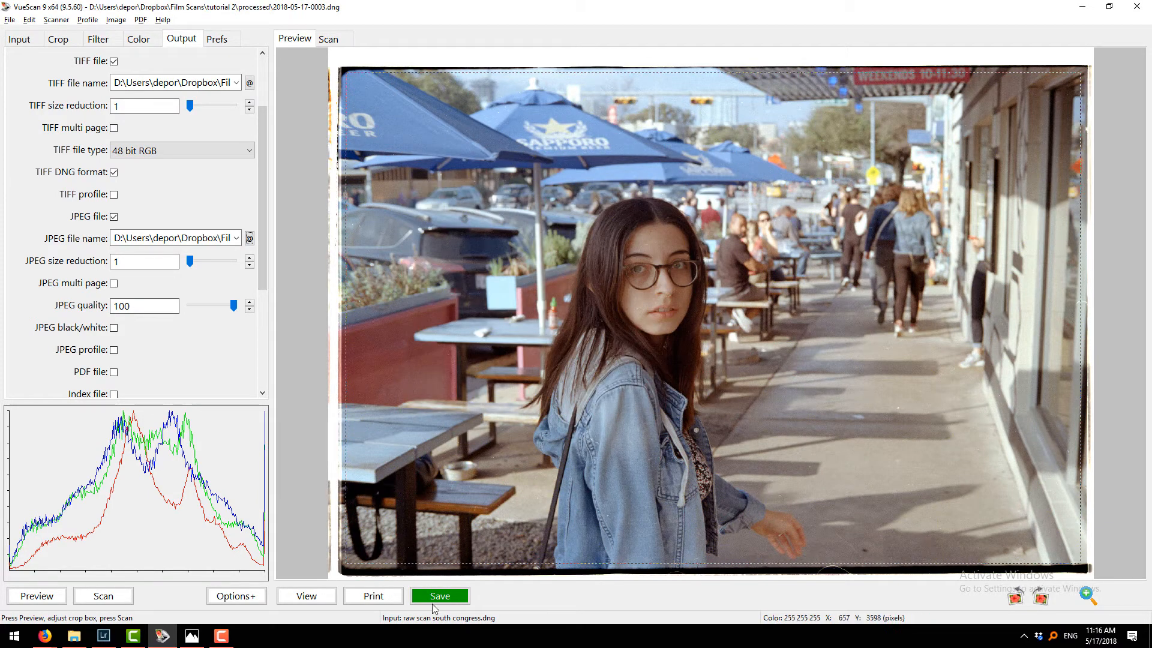
# Save the converted image to the processed folder, with the DNG named 2018-05-17-0003.dng.
pyautogui.click(440, 595)
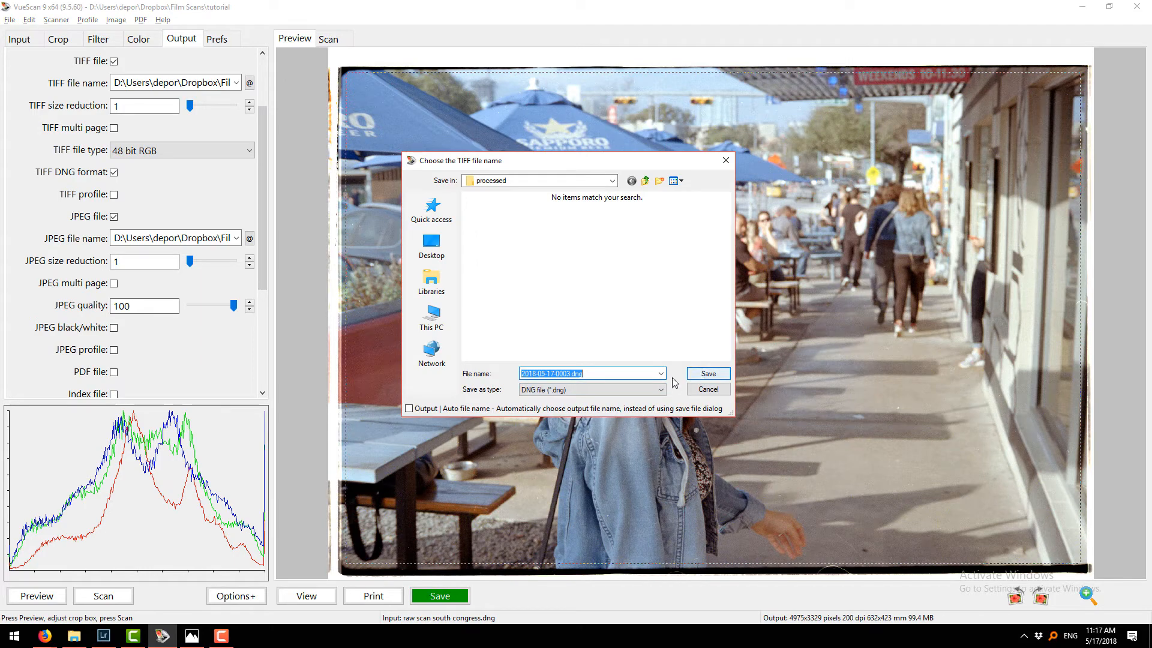
pyautogui.click(709, 373)
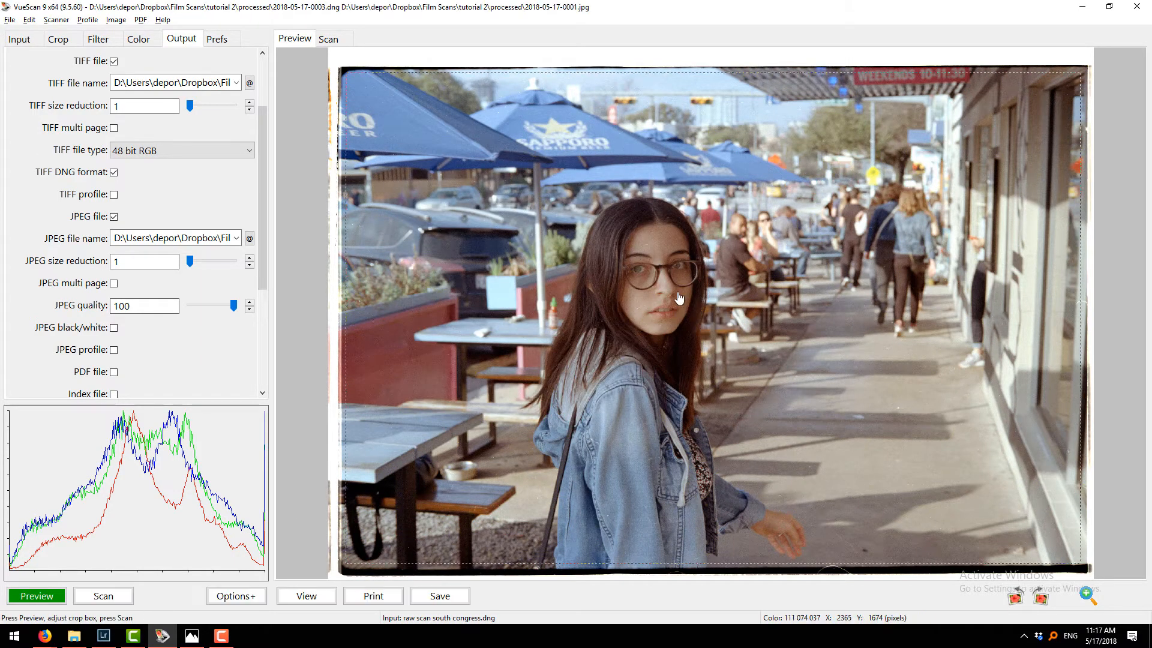
# Switch to Lightroom Classic and open the tutorial 2 folder in the Library.
pyautogui.hotkey('alt', 'Tab')
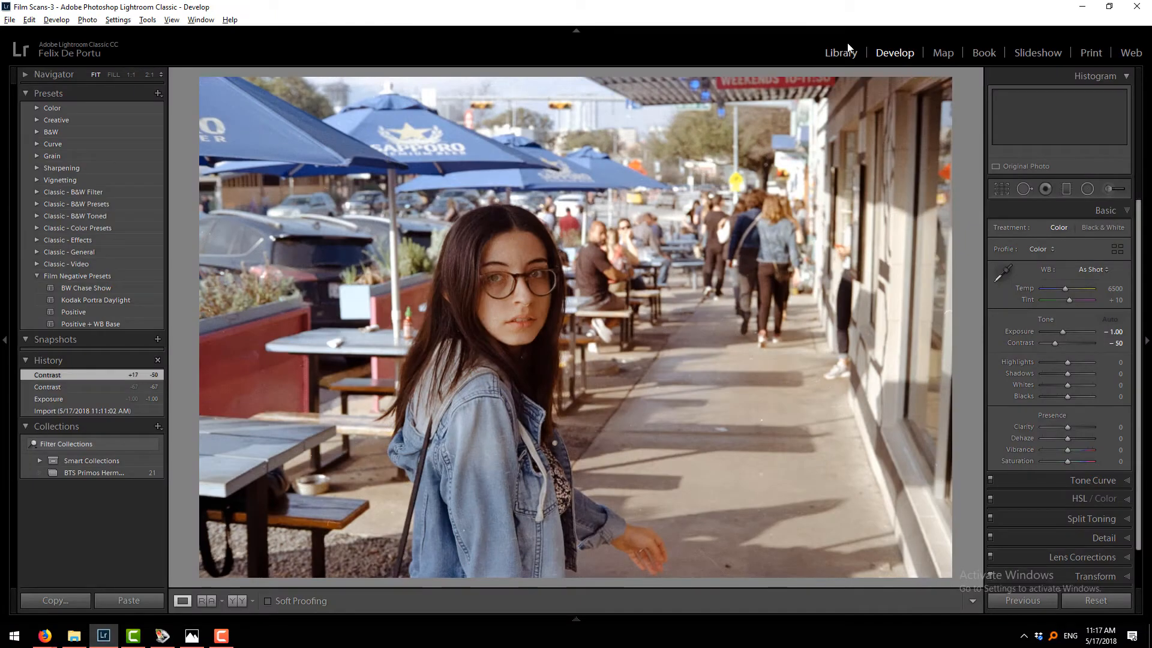
pyautogui.click(839, 54)
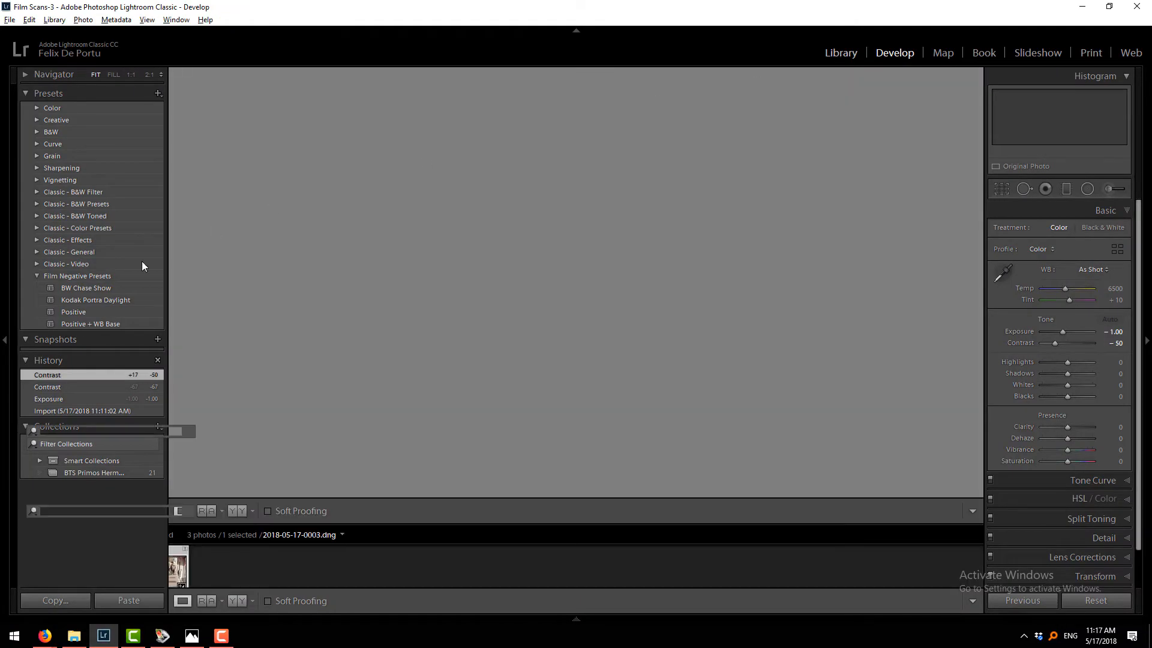
pyautogui.click(98, 467)
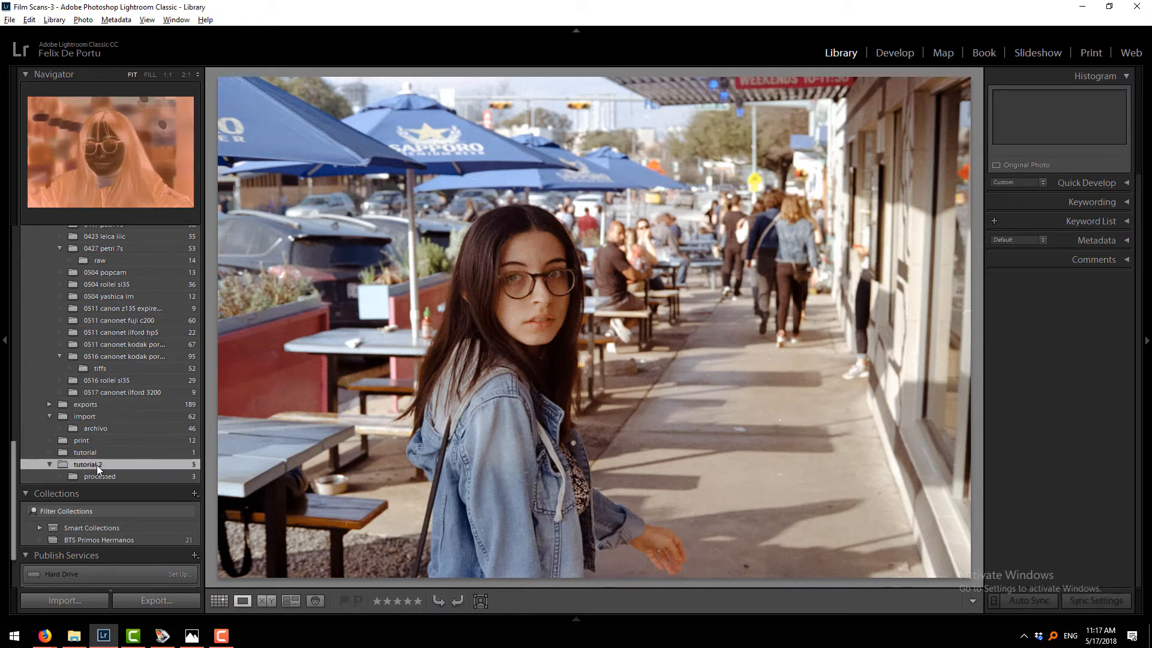
# Try to synchronize the processed folder, removing missing photos and scanning for metadata updates.
pyautogui.click(102, 475)
pyautogui.rightClick(102, 475)
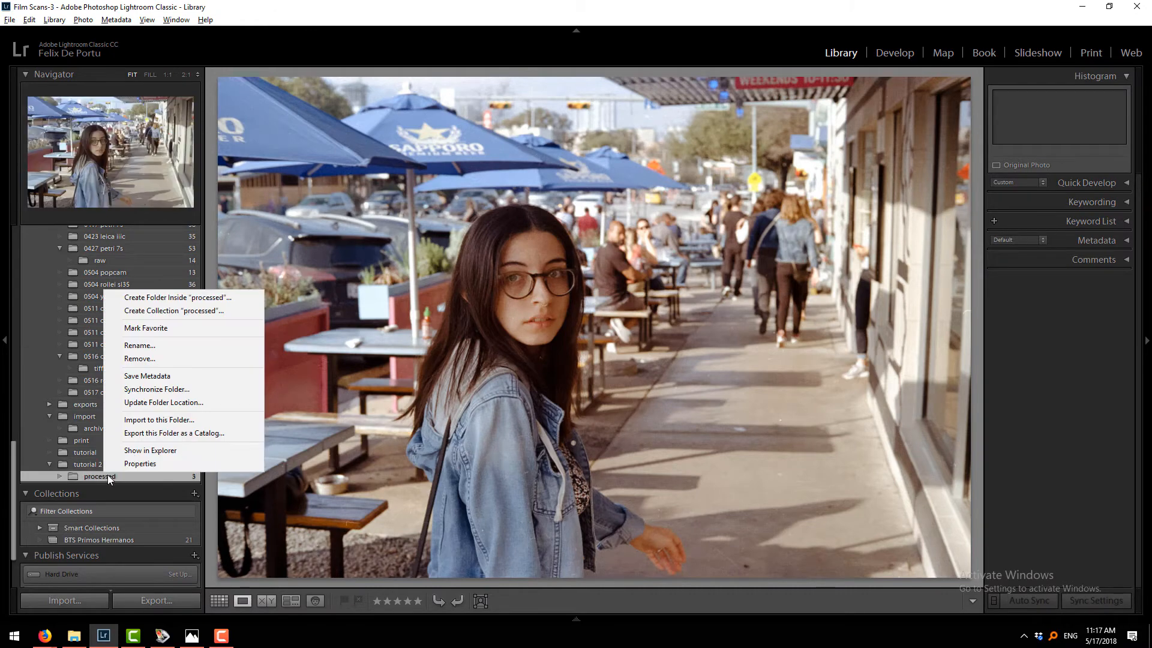
pyautogui.click(144, 389)
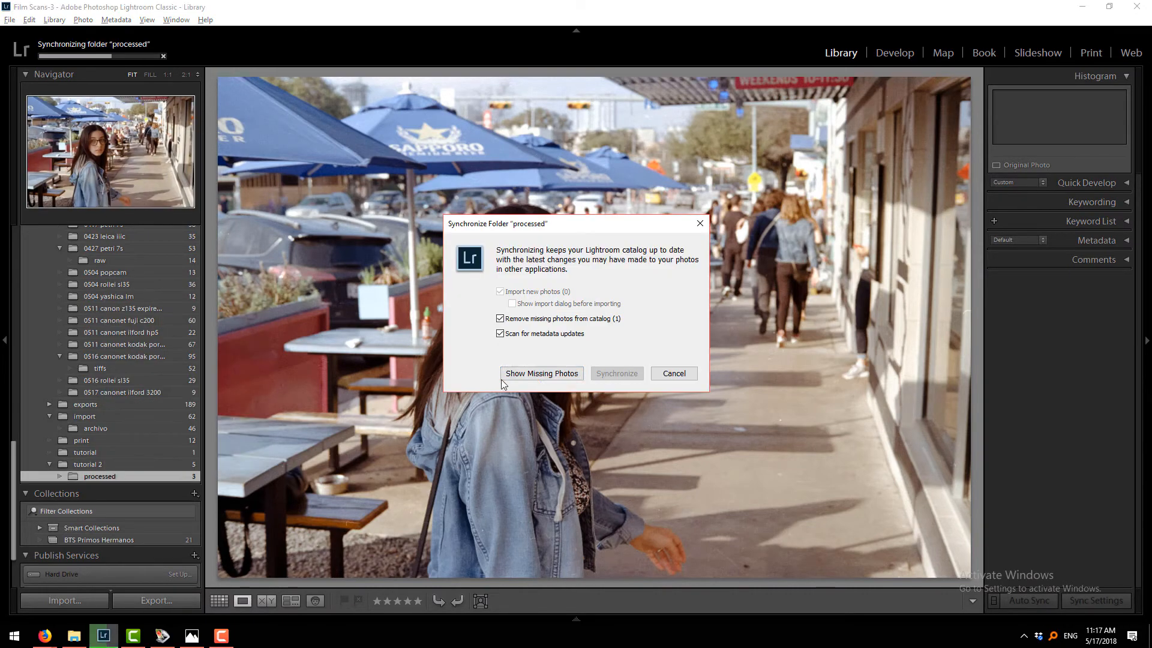
pyautogui.click(617, 373)
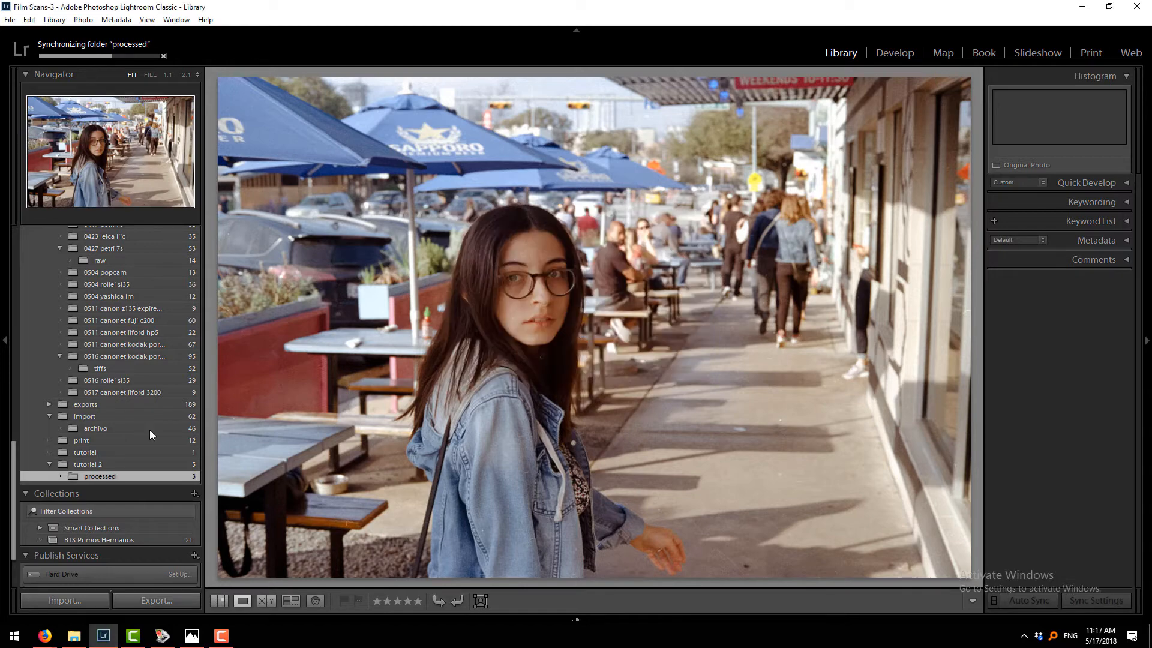
pyautogui.click(114, 466)
pyautogui.click(114, 474)
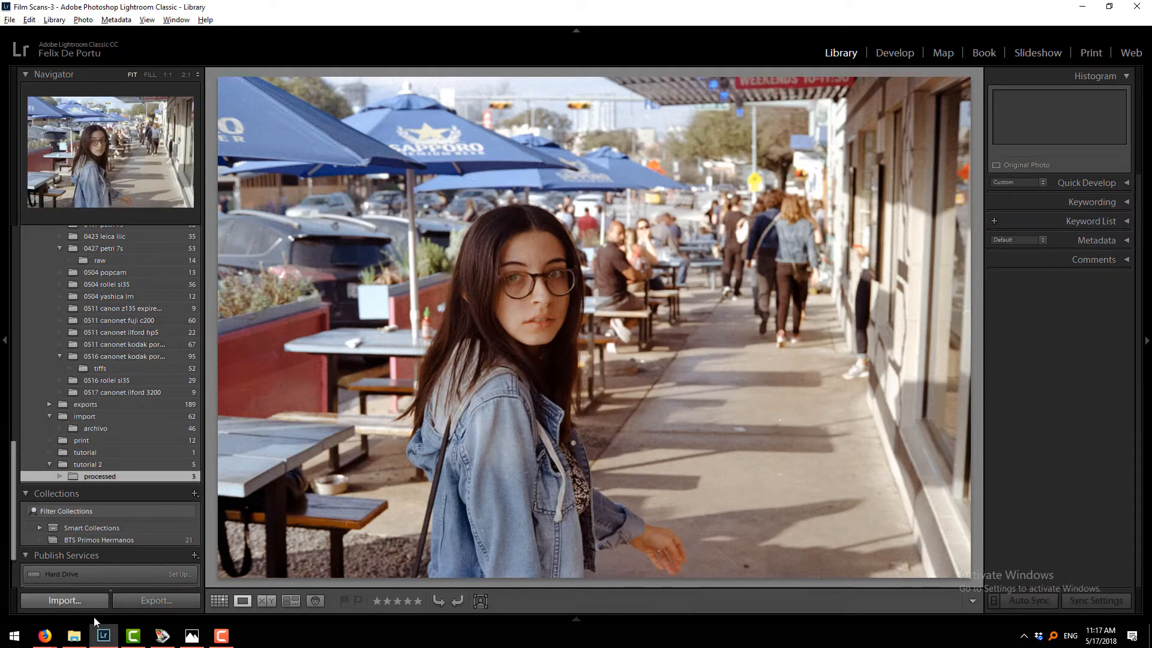
pyautogui.moveTo(112, 609)
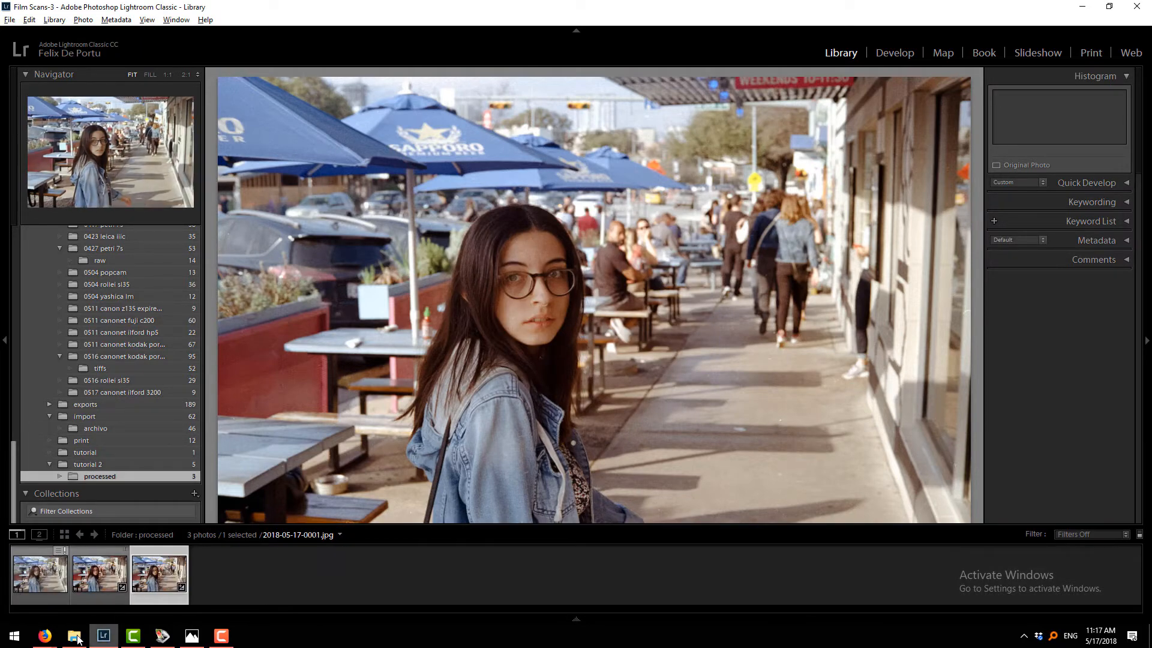
# Remove the processed folder from the Lightroom catalog.
pyautogui.rightClick(107, 482)
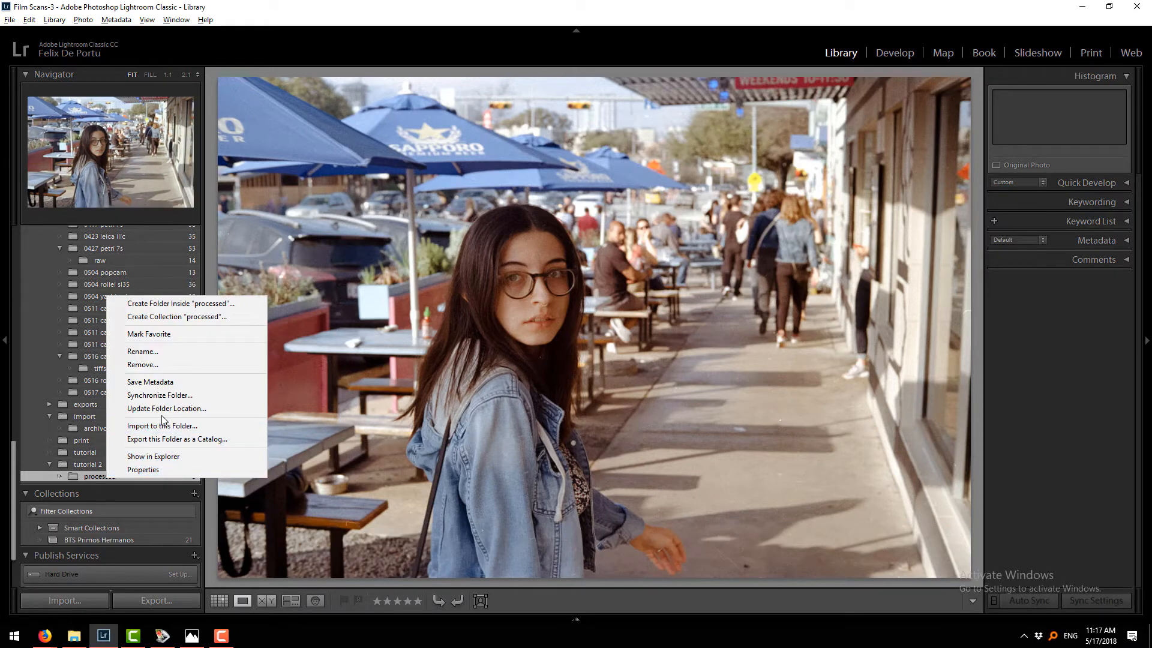
pyautogui.click(161, 366)
pyautogui.click(594, 351)
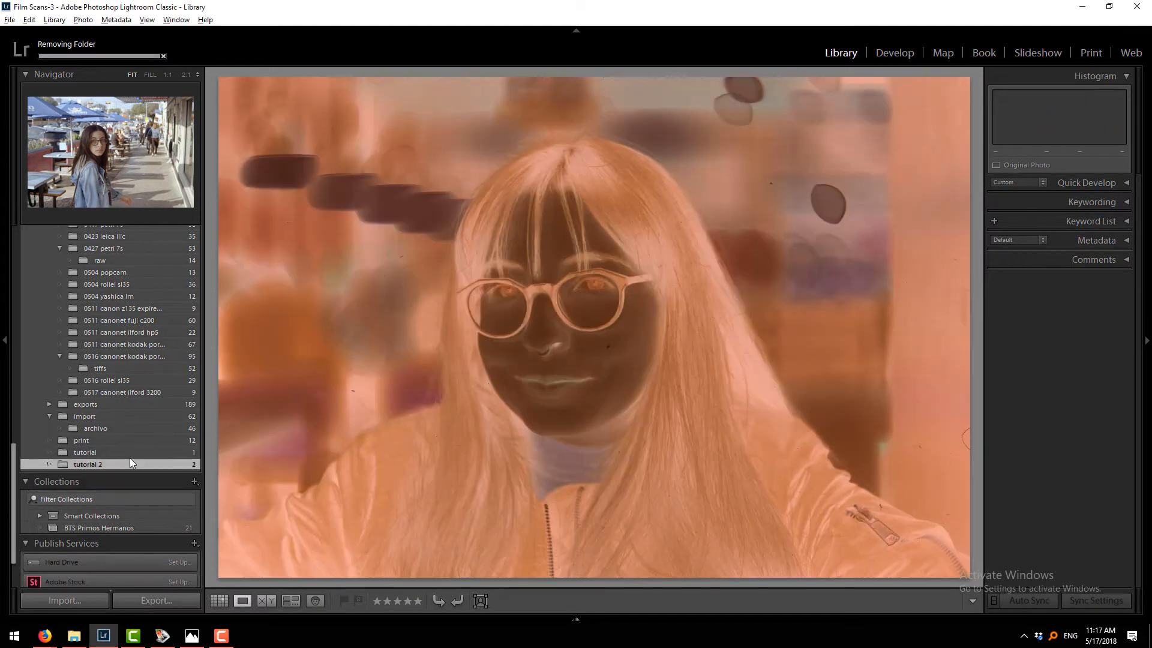
# Synchronize the tutorial 2 folder, importing its new photos and scanning for metadata updates.
pyautogui.rightClick(114, 462)
pyautogui.click(160, 378)
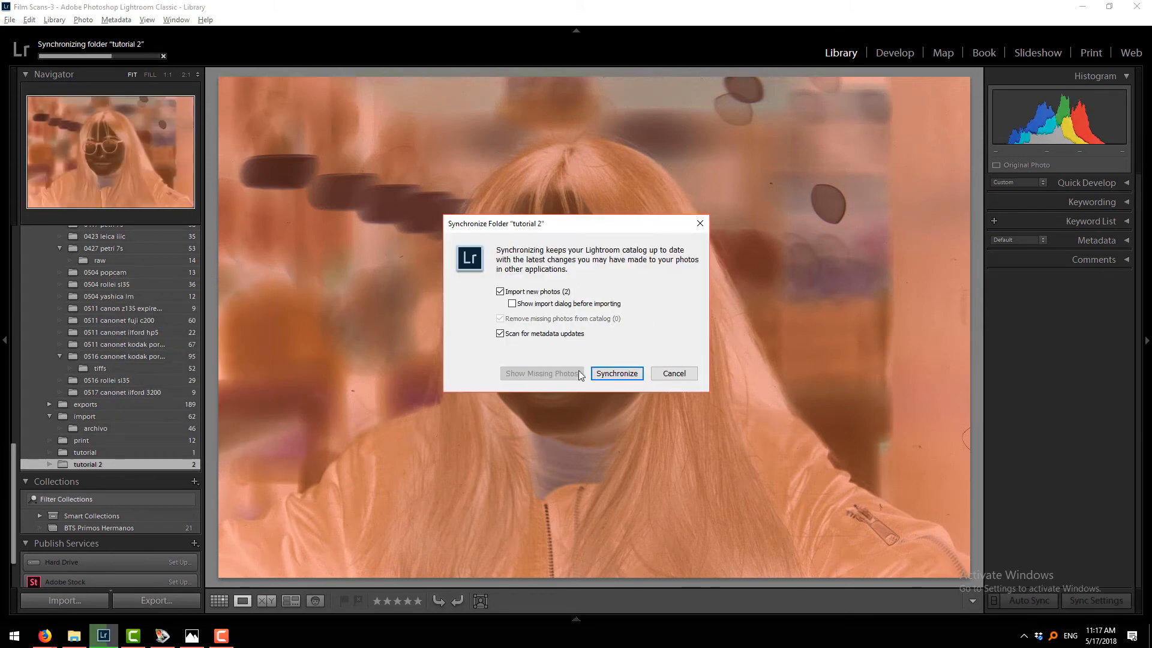
pyautogui.click(618, 375)
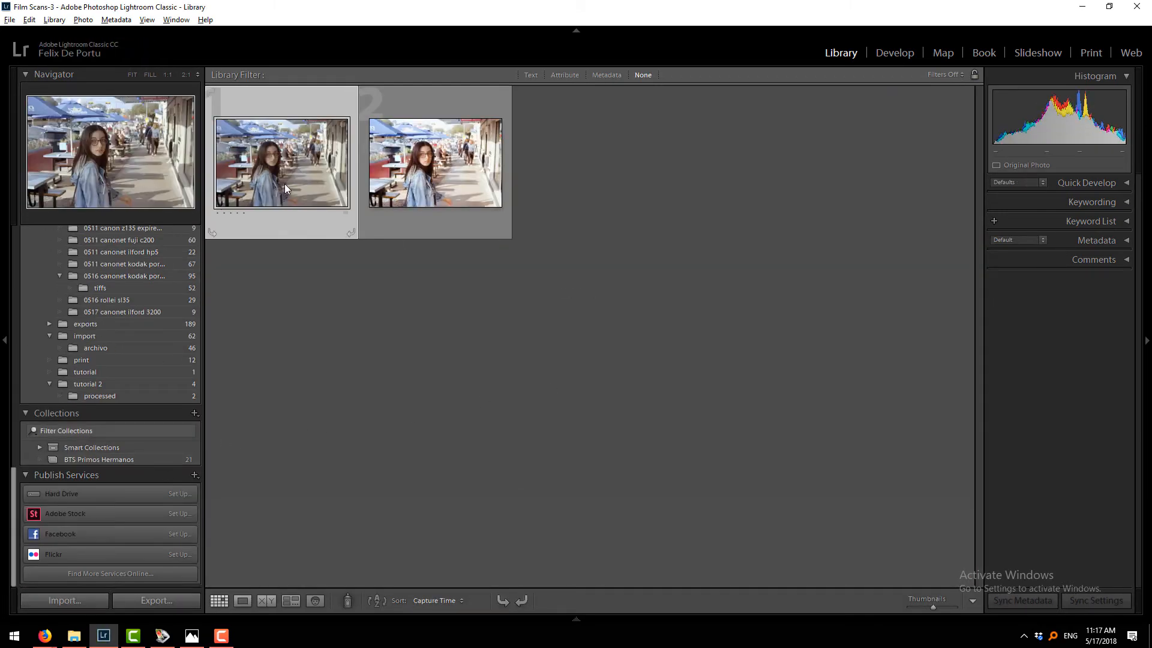
# Open the first imported photo, 2018-05-17-0001.jpg, in Loupe view and show the filmstrip.
pyautogui.doubleClick(256, 189)
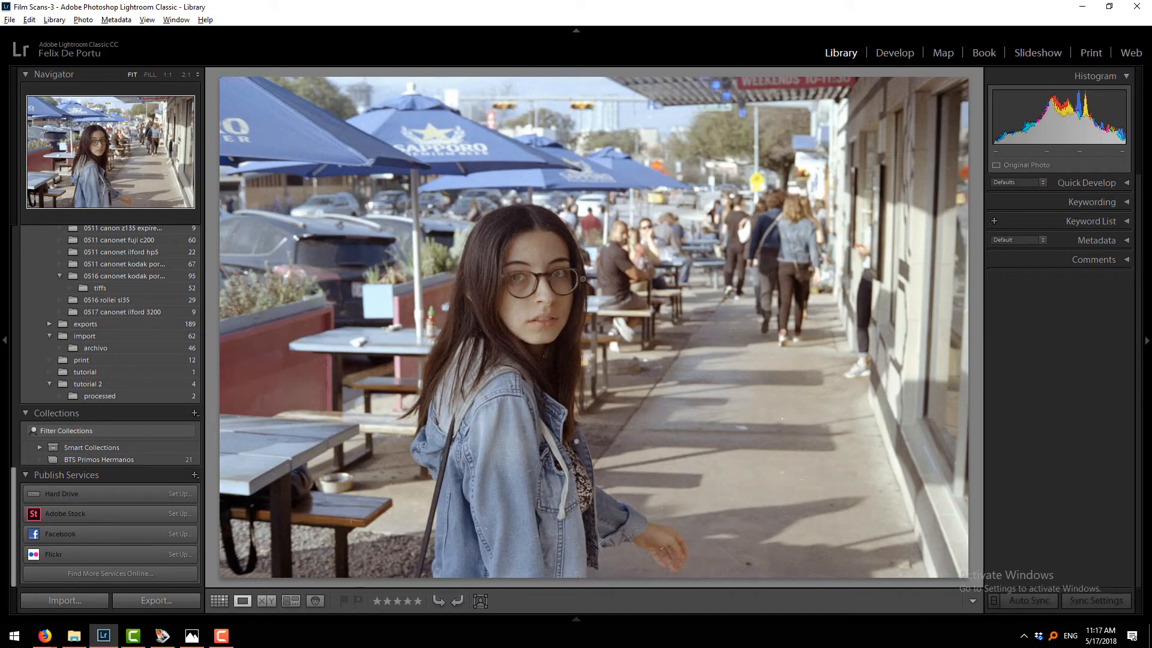
pyautogui.click(577, 620)
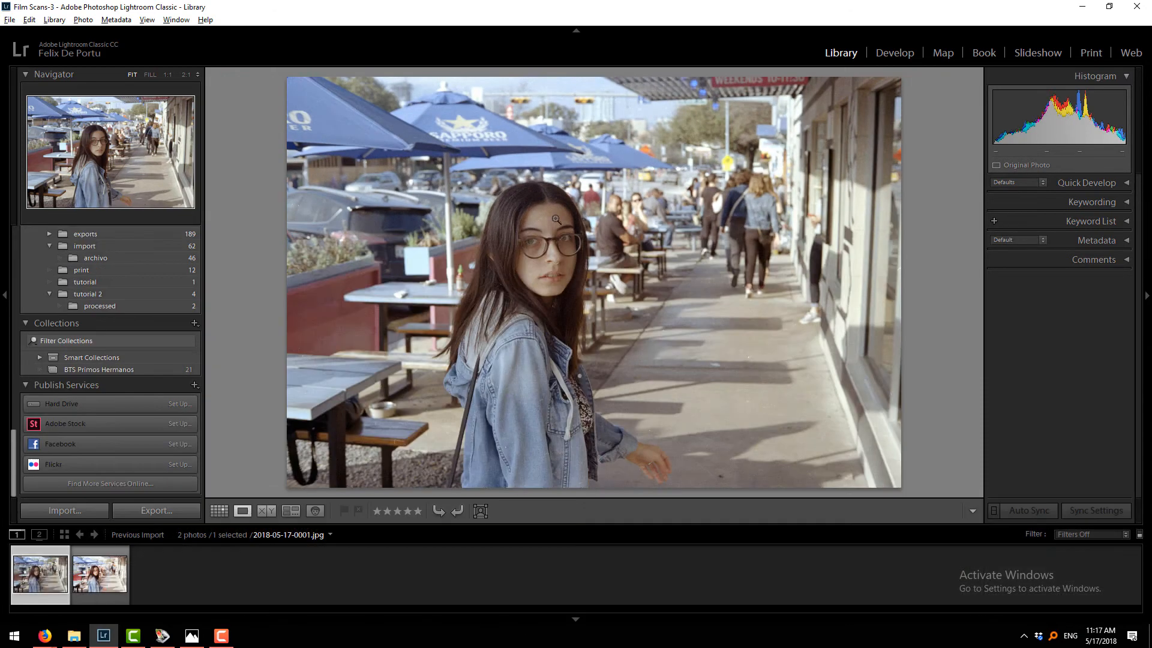
# Open 2018-05-17-0003.dng in the Develop module and set its Exposure to -1.00 and Contrast to -50.
pyautogui.click(111, 585)
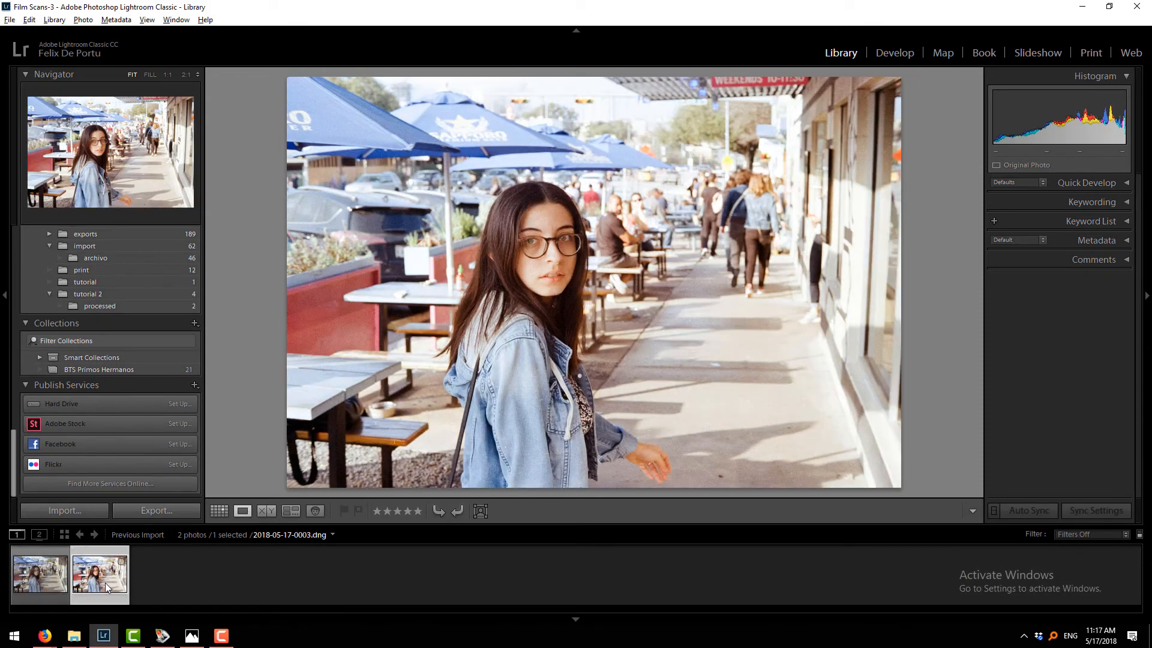
pyautogui.click(888, 54)
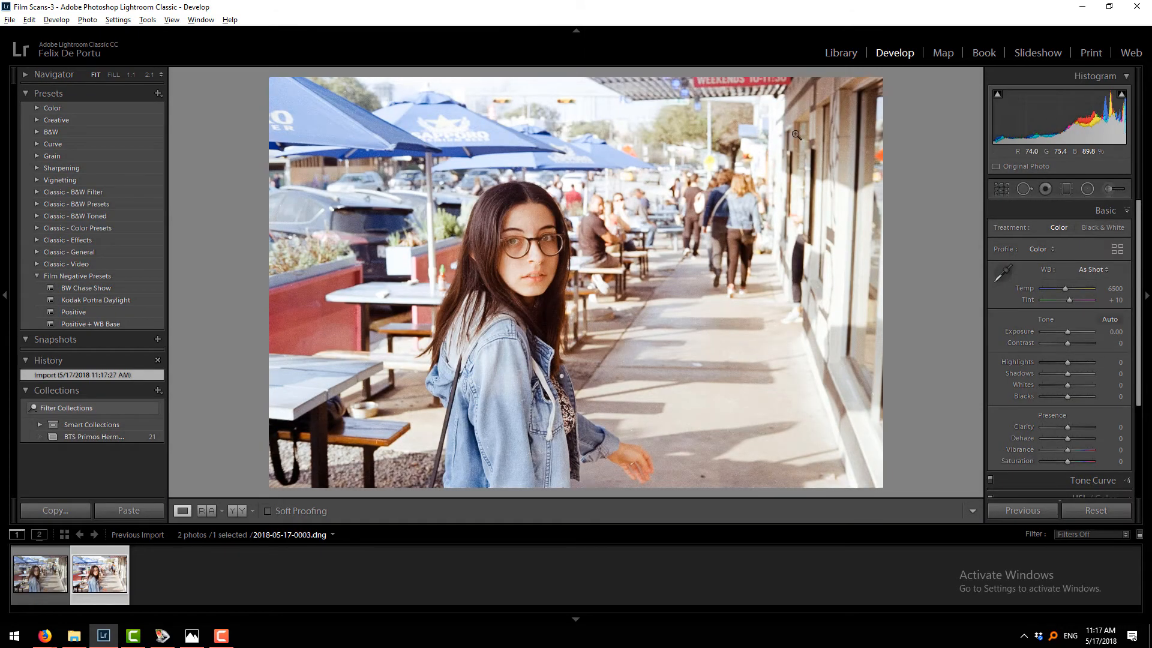
pyautogui.click(1110, 332)
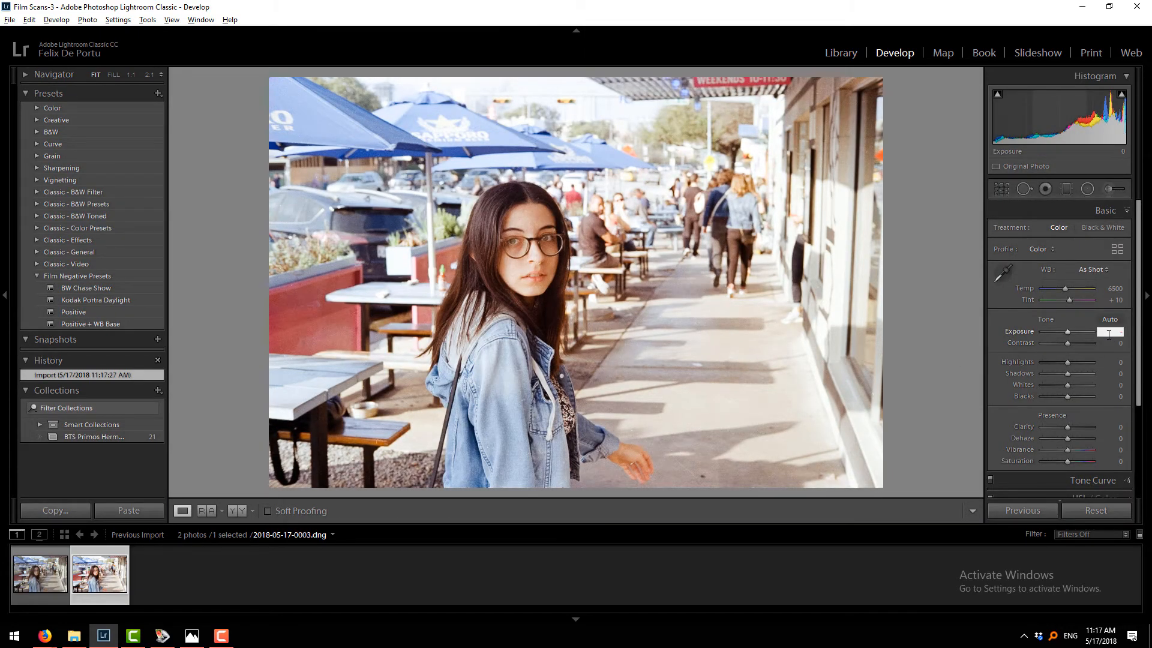
pyautogui.write('-1')
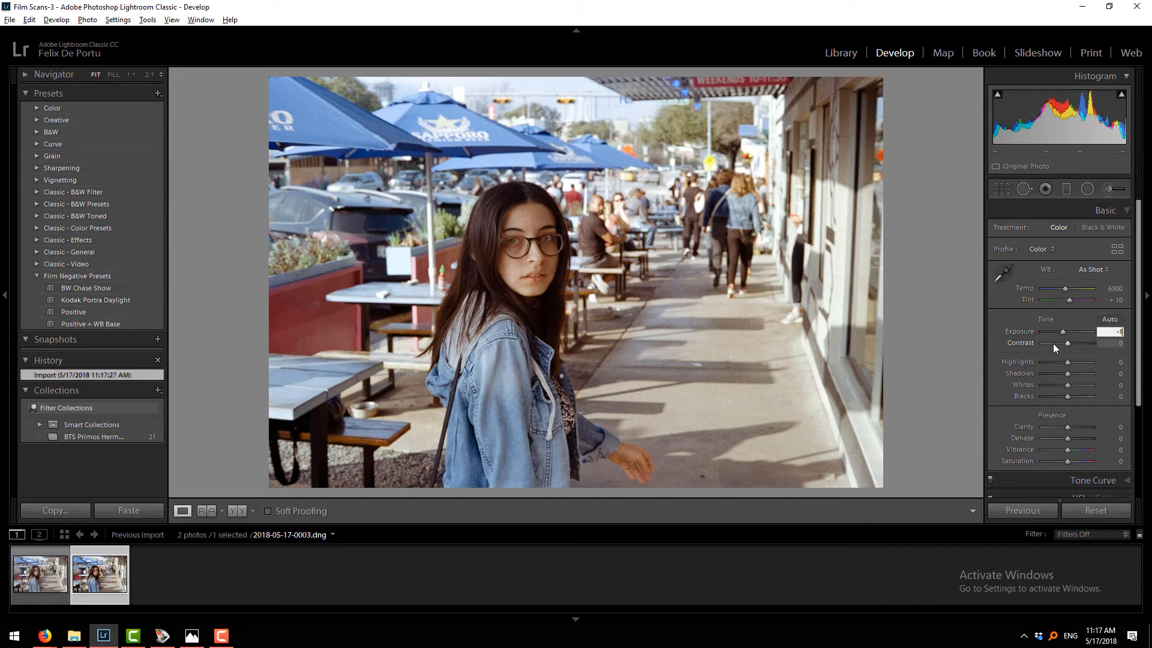
pyautogui.press('Tab')
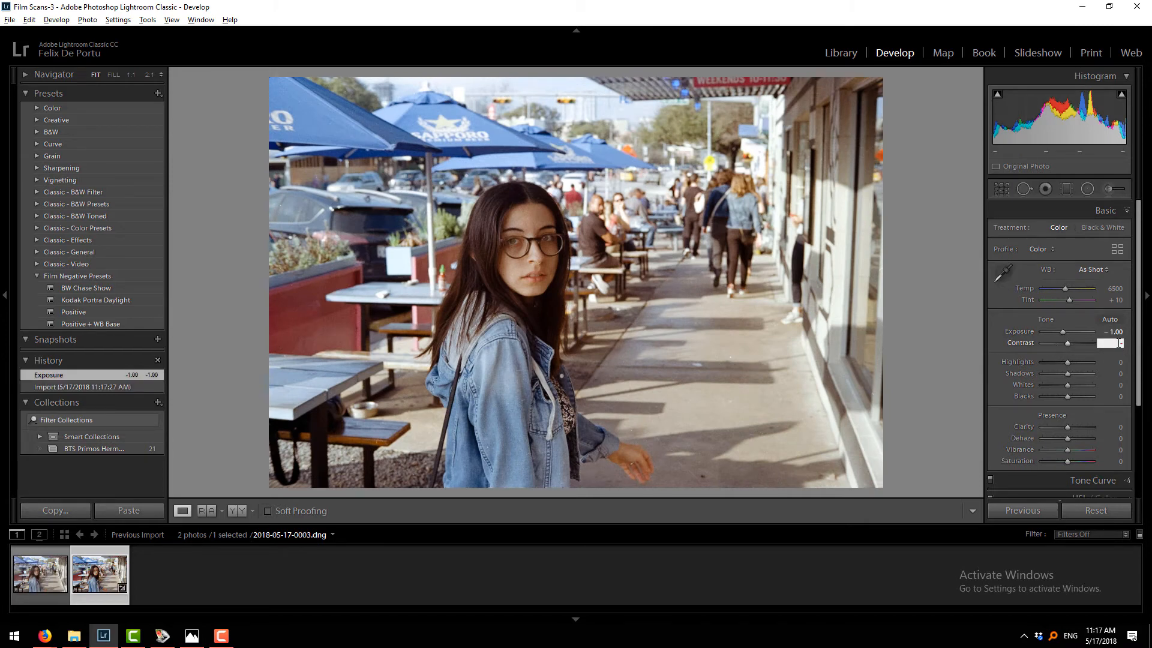
pyautogui.write('-50')
pyautogui.press('Return')
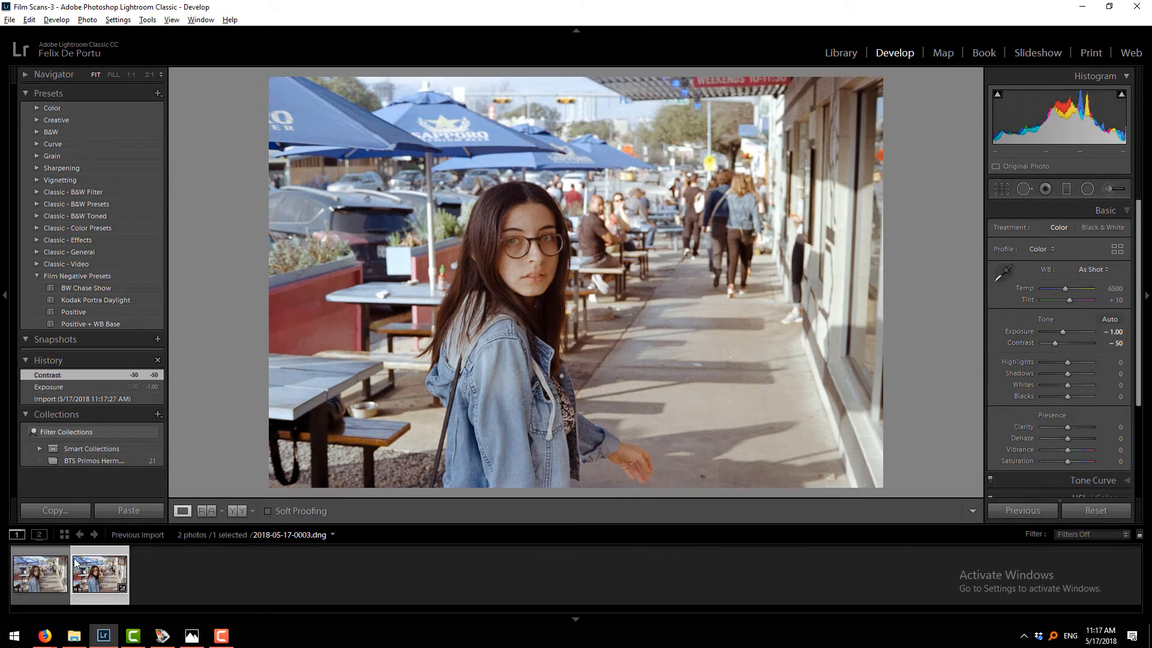
# Compare the JPEG with the adjusted DNG, inspect the DNG's face detail up close, and hide the filmstrip.
pyautogui.click(54, 573)
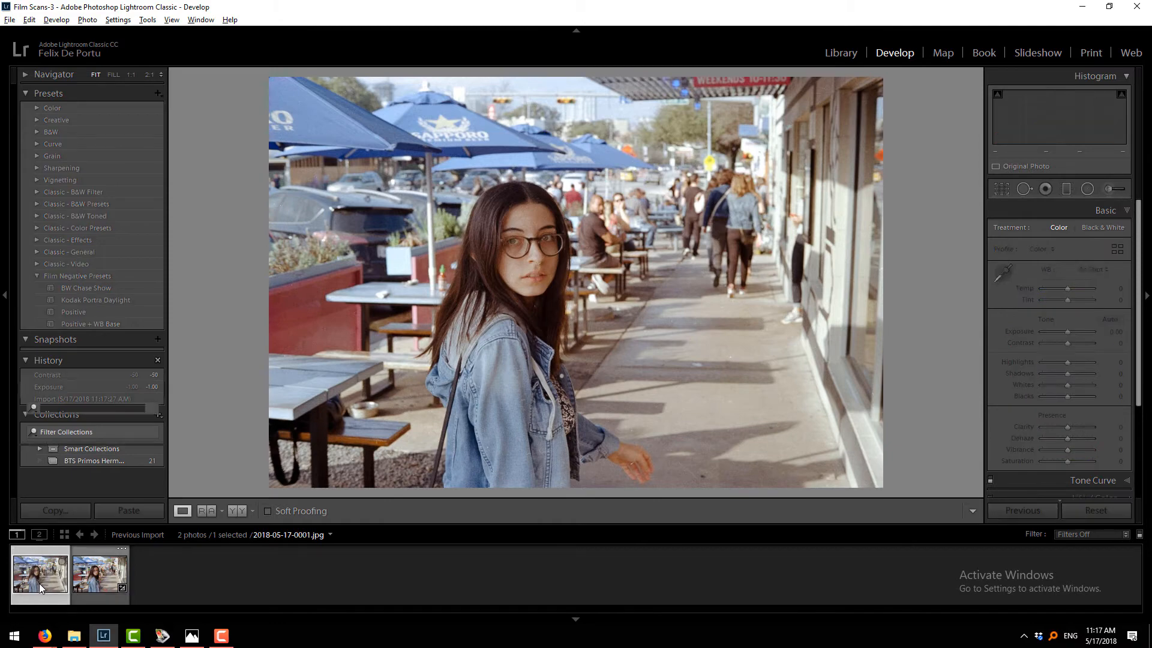
pyautogui.click(94, 581)
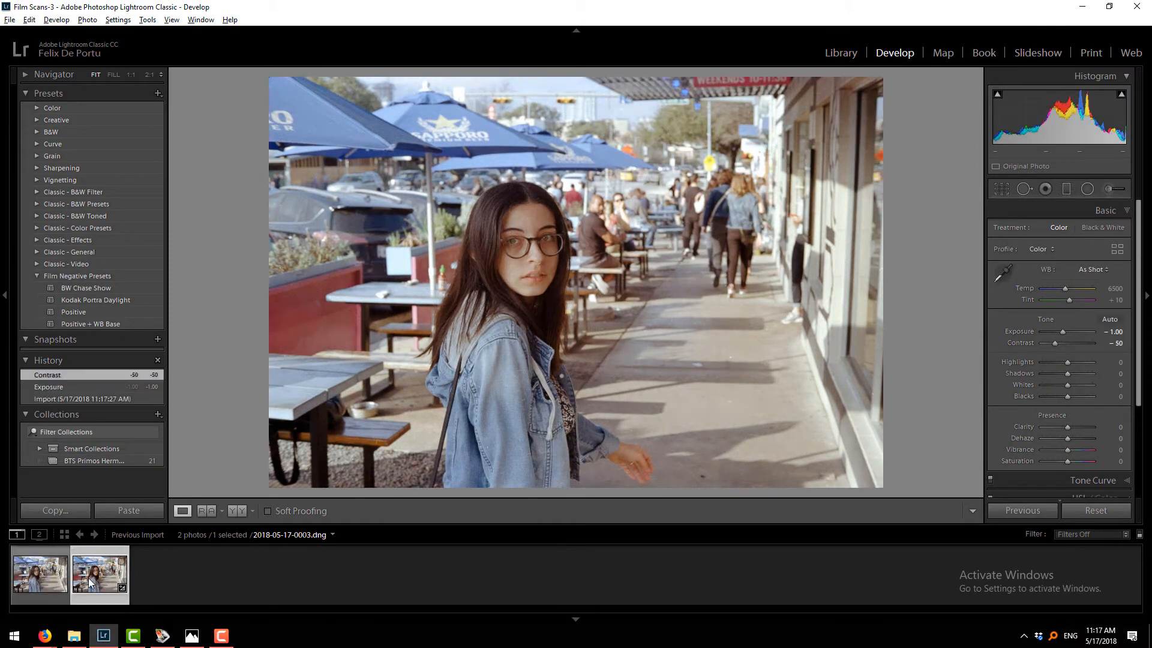
pyautogui.click(518, 247)
pyautogui.click(617, 283)
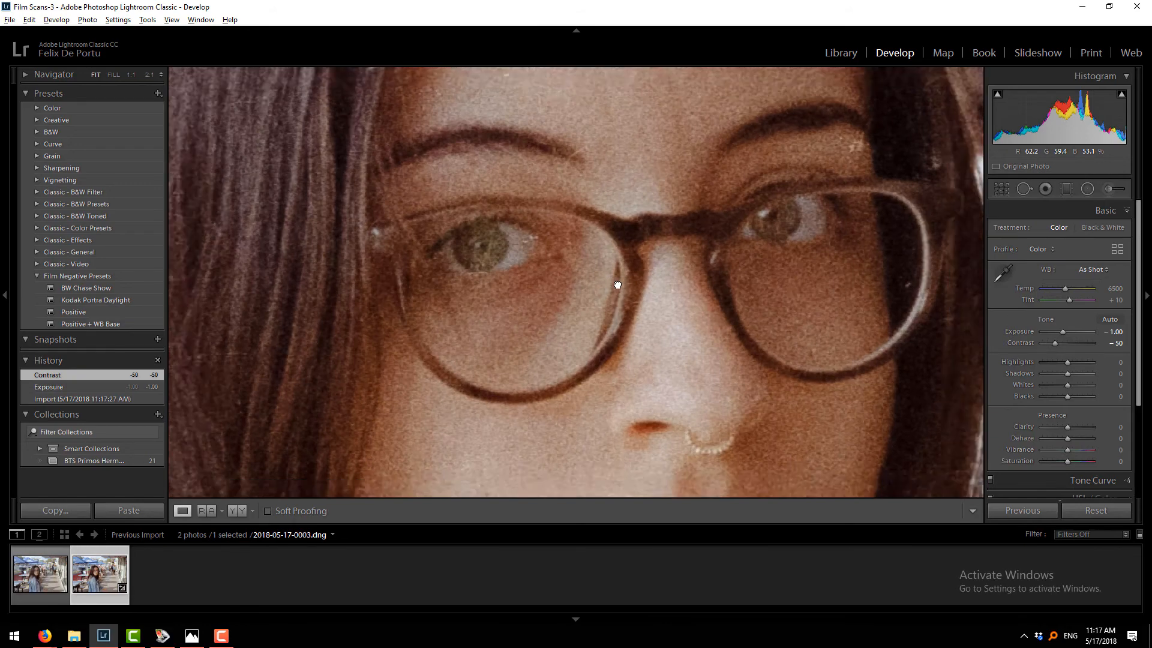
pyautogui.click(578, 617)
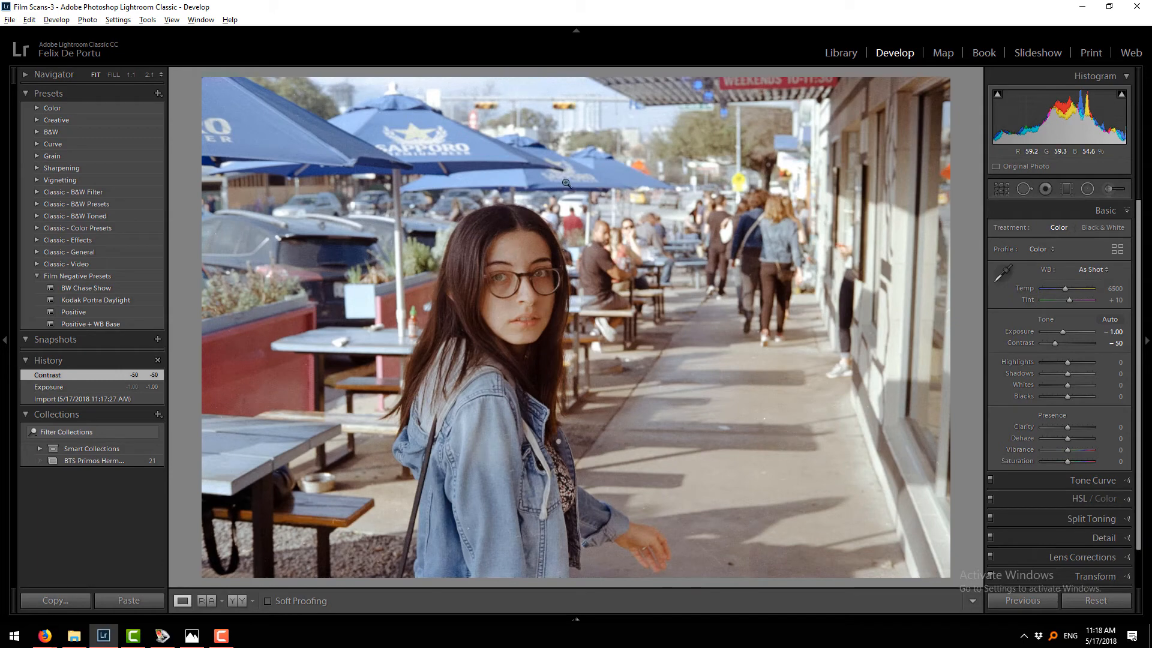
# Try cooling the DNG's temperature to about 3.4K, and try Shadows -10, Whites +21 and Blacks -10.
pyautogui.moveTo(1067, 290)
pyautogui.mouseDown()
pyautogui.moveTo(1055, 290)
pyautogui.moveTo(1082, 287)
pyautogui.moveTo(1050, 290)
pyautogui.mouseUp()
pyautogui.hotkey('ctrl', 'z')
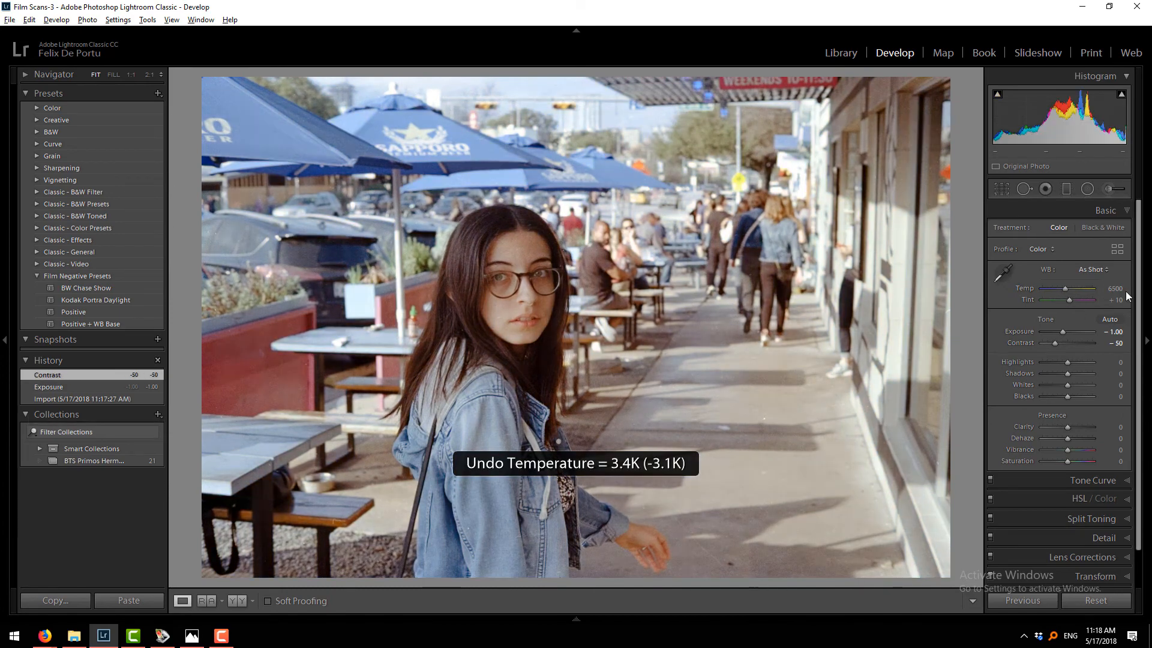
pyautogui.moveTo(1067, 361); pyautogui.dragTo(1065, 397)
pyautogui.hotkey('ctrl', 'z')
pyautogui.moveTo(1139, 408); pyautogui.dragTo(1138, 447)
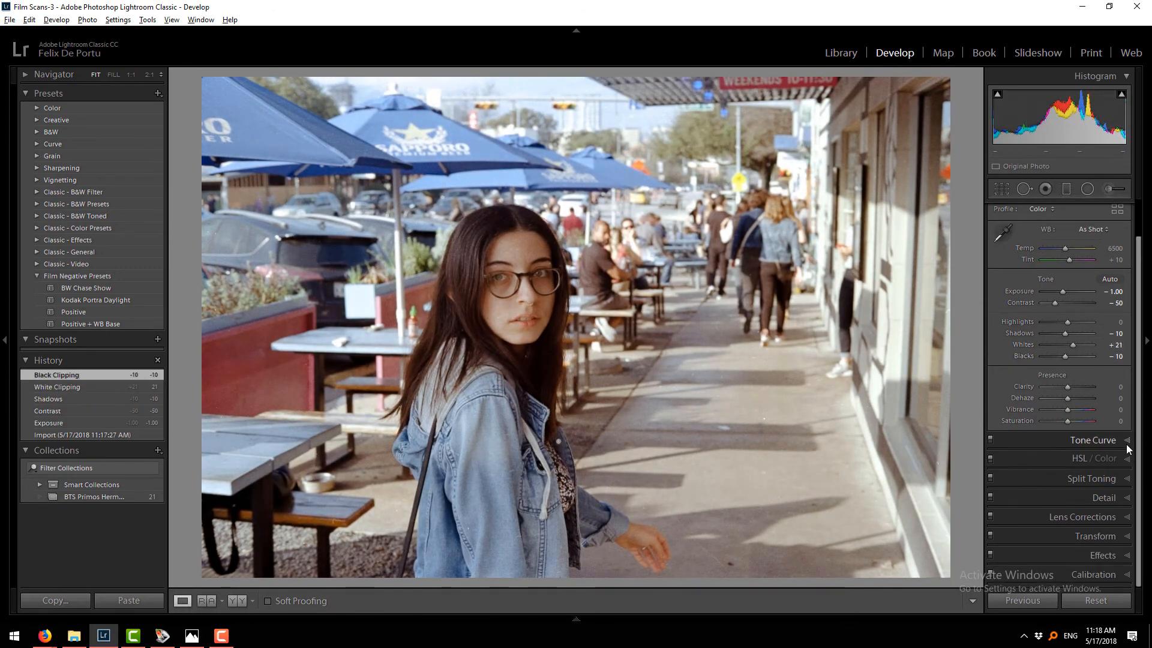
# Try raising the midtones on the RGB point curve, and undo it with the Blacks, Whites and Shadows adjustments.
pyautogui.click(1126, 442)
pyautogui.moveTo(1050, 328); pyautogui.dragTo(1050, 318)
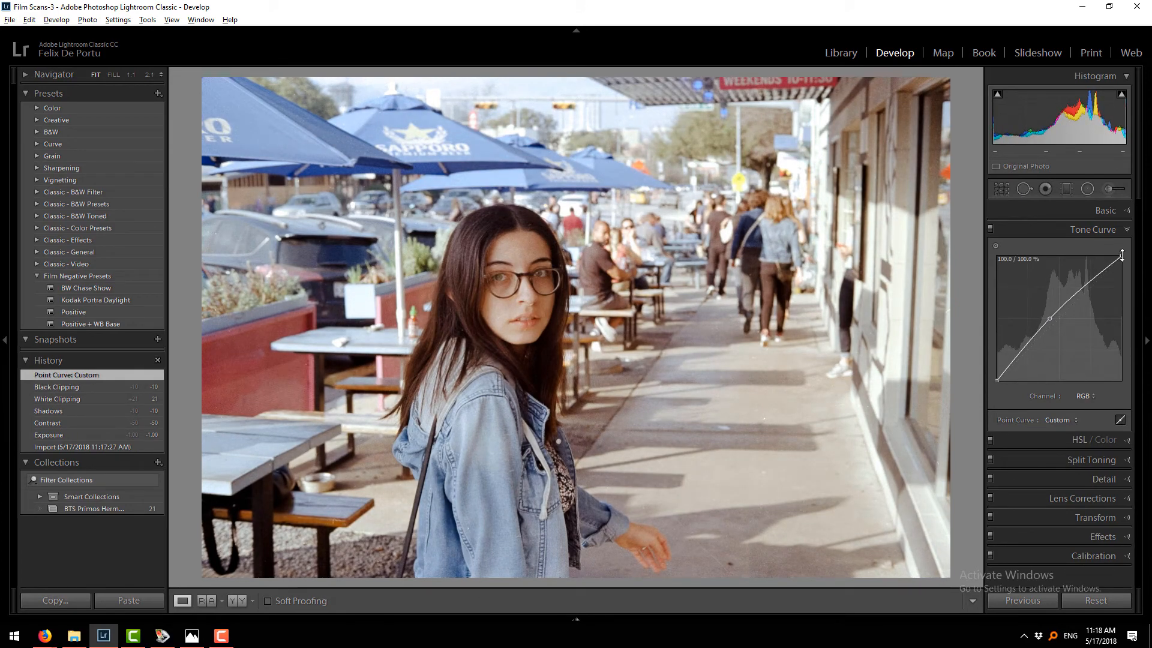
pyautogui.hotkey('ctrl', 'z')
pyautogui.hotkey('ctrl', 'z')
pyautogui.hotkey('ctrl', 'z')
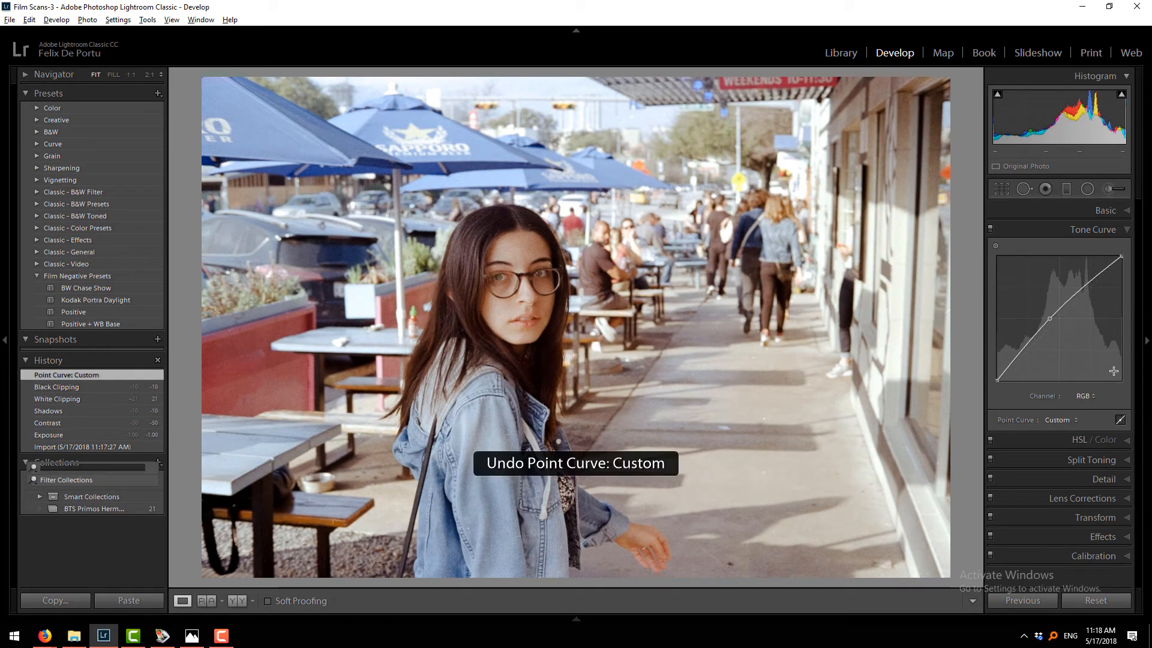
pyautogui.hotkey('ctrl', 'z')
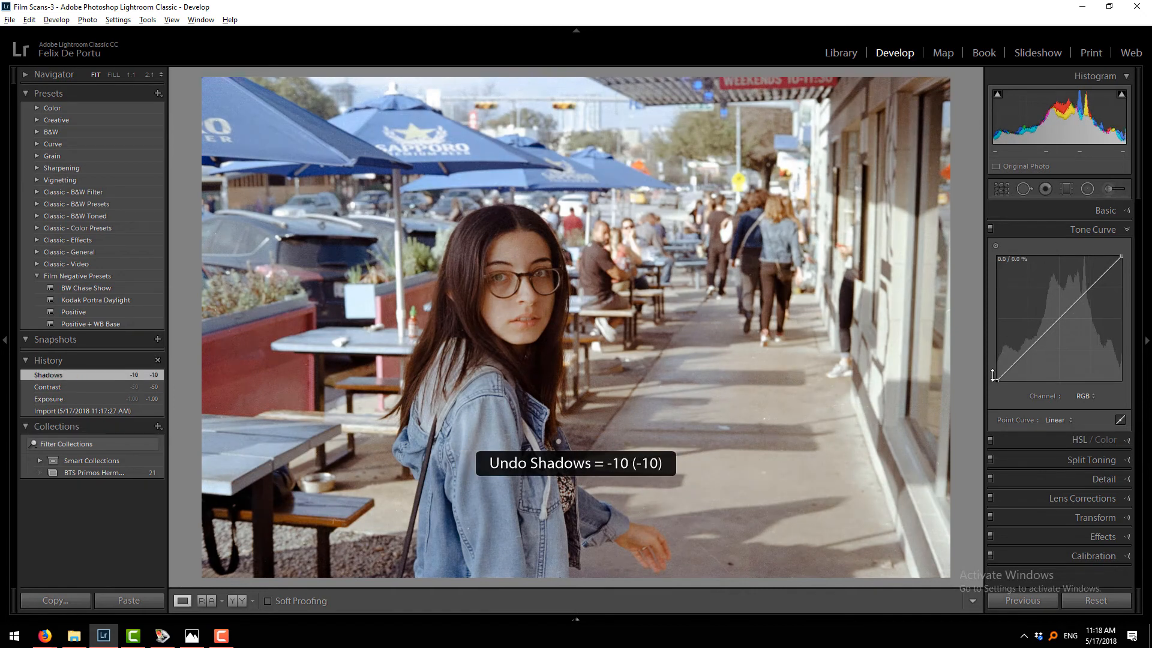
pyautogui.click(1128, 230)
pyautogui.click(1122, 210)
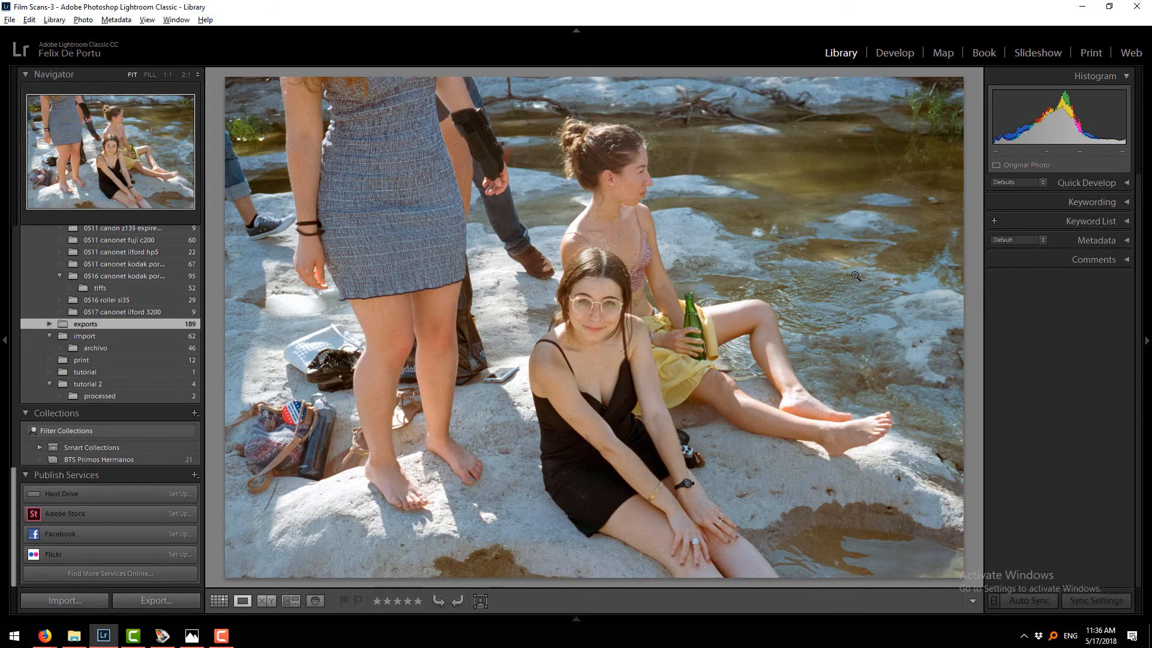
# Browse the finished film scans in the exports folder one by one in Loupe view.
pyautogui.press('Right')
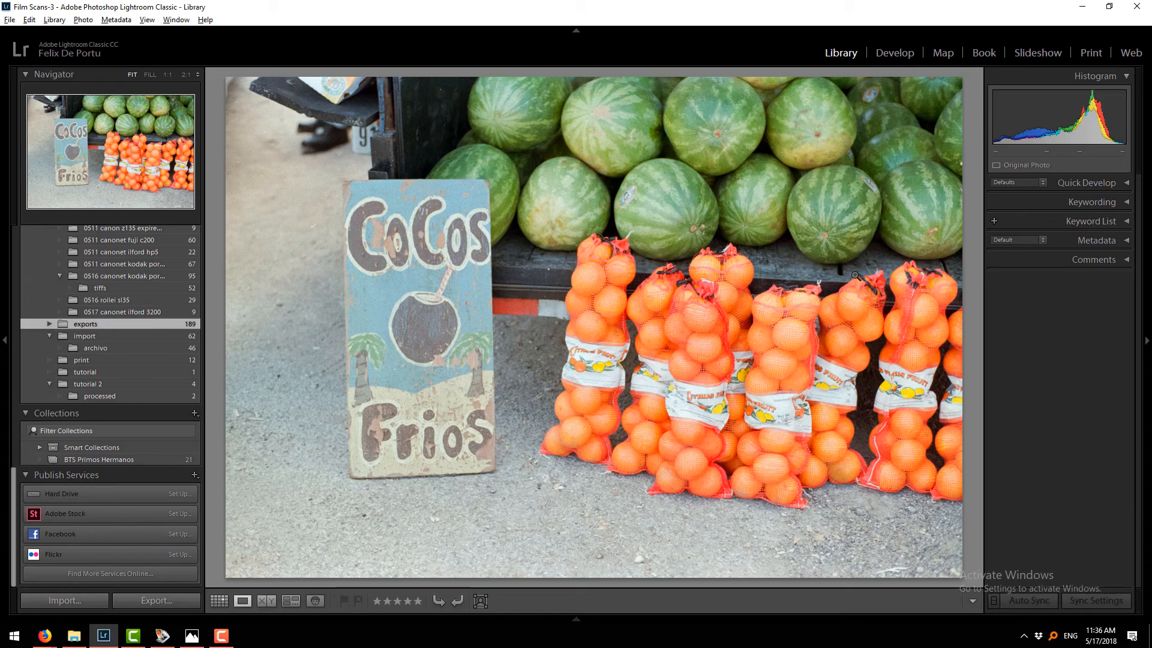
pyautogui.press('Right')
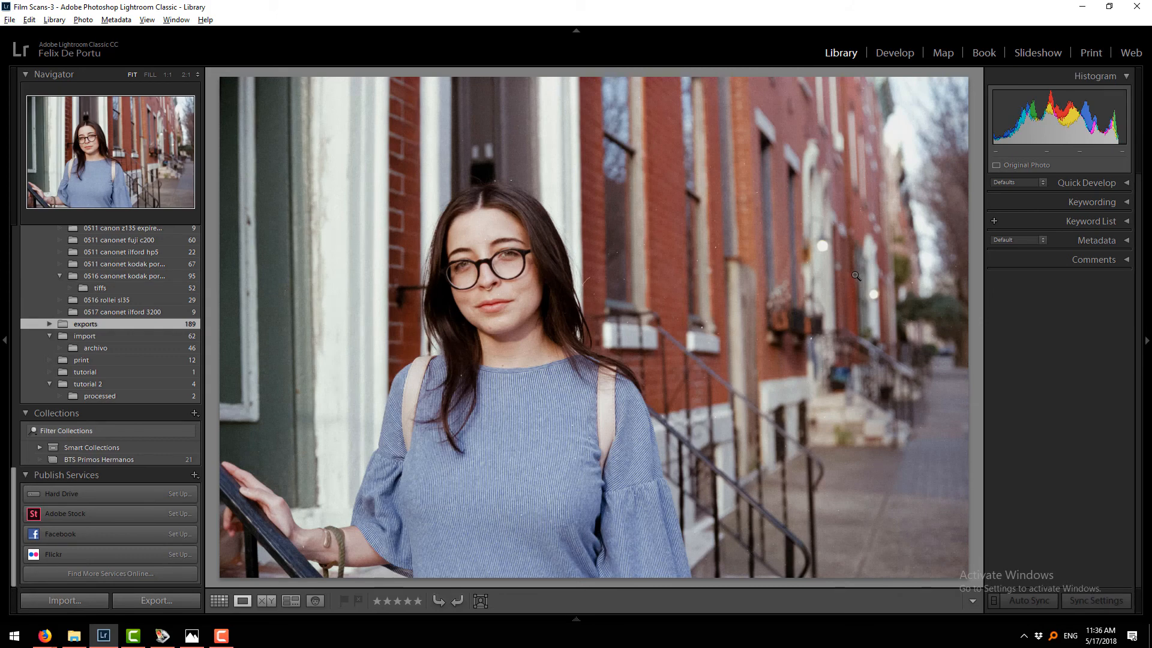
pyautogui.press('Right')
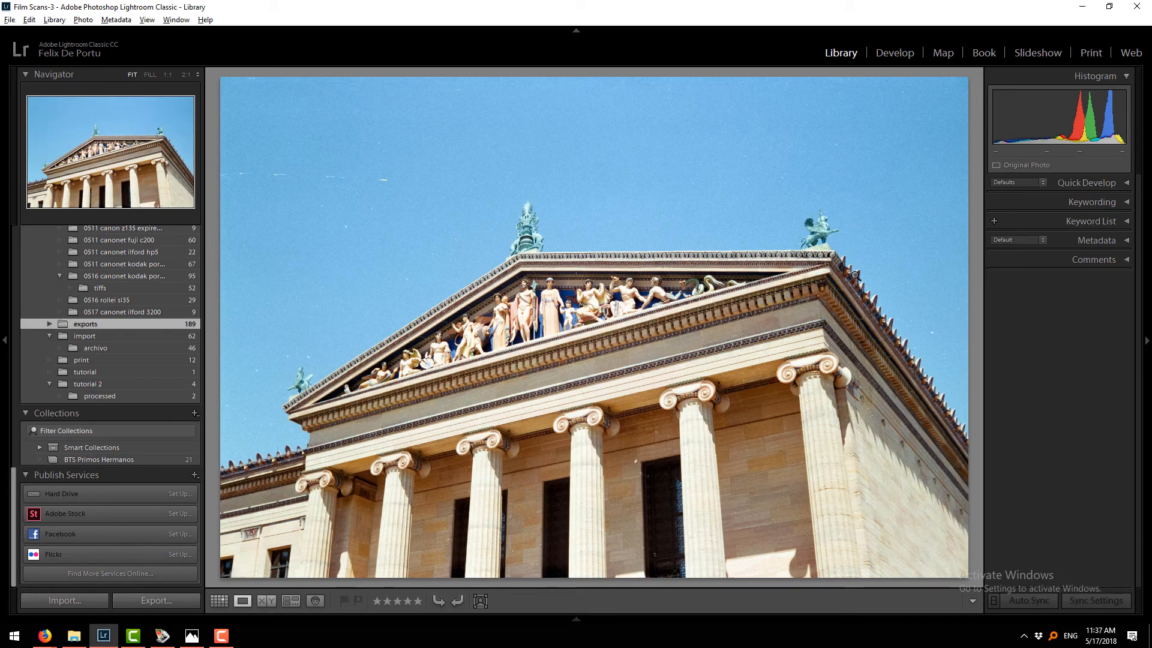
pyautogui.press('Left')
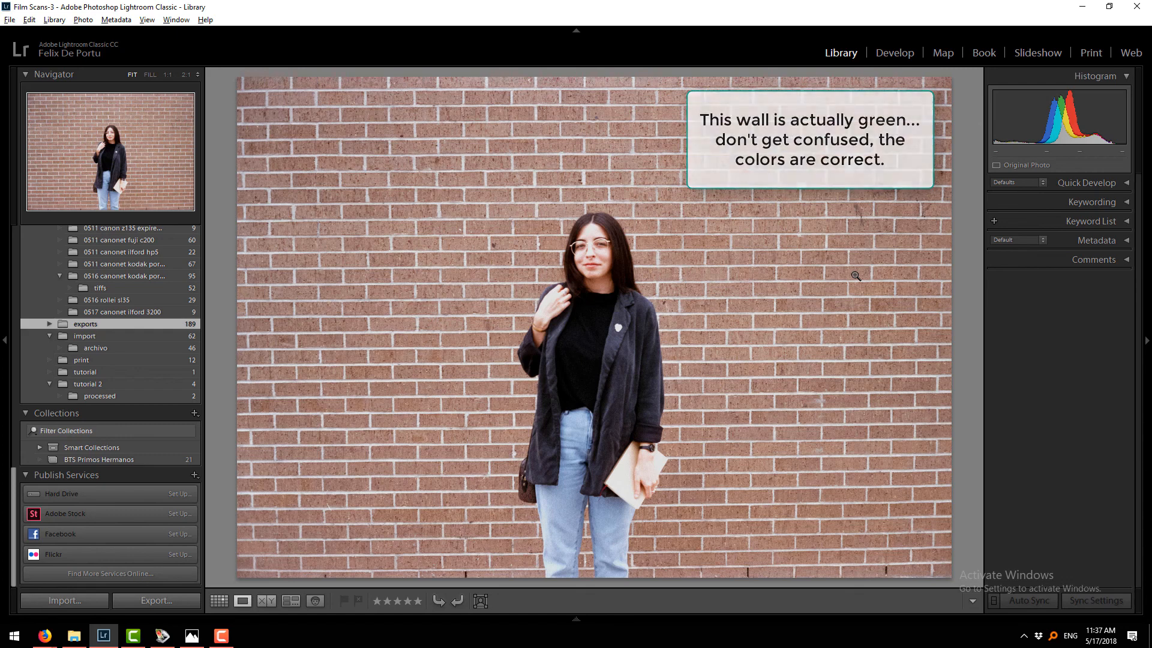
pyautogui.press('Left')
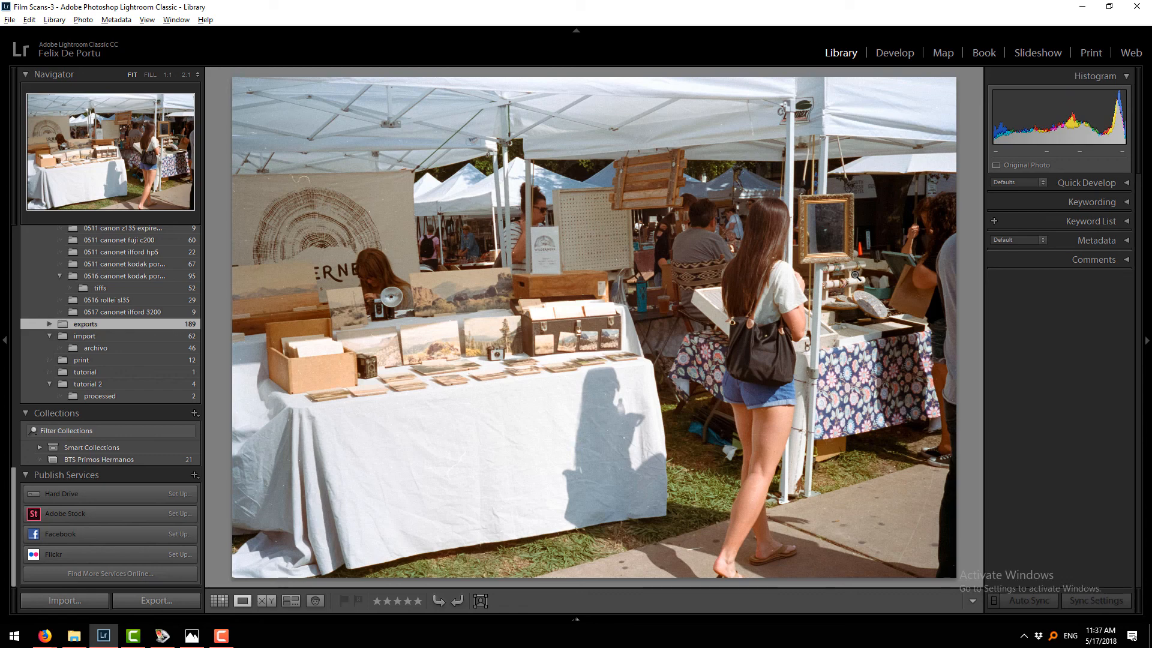
pyautogui.press('Left')
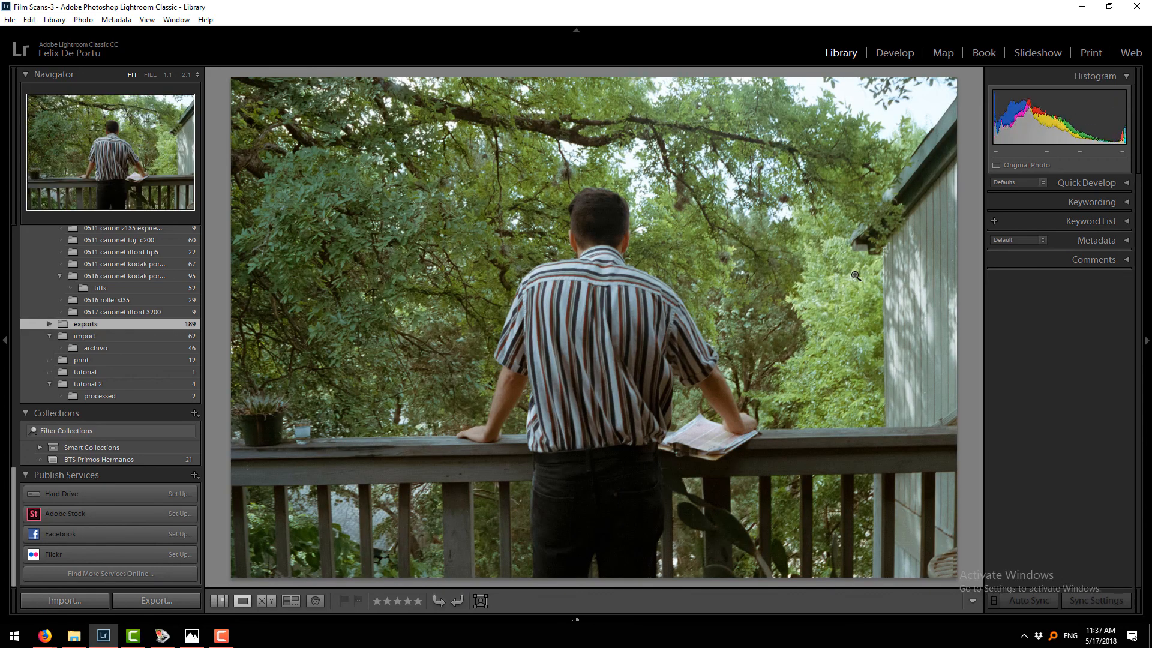